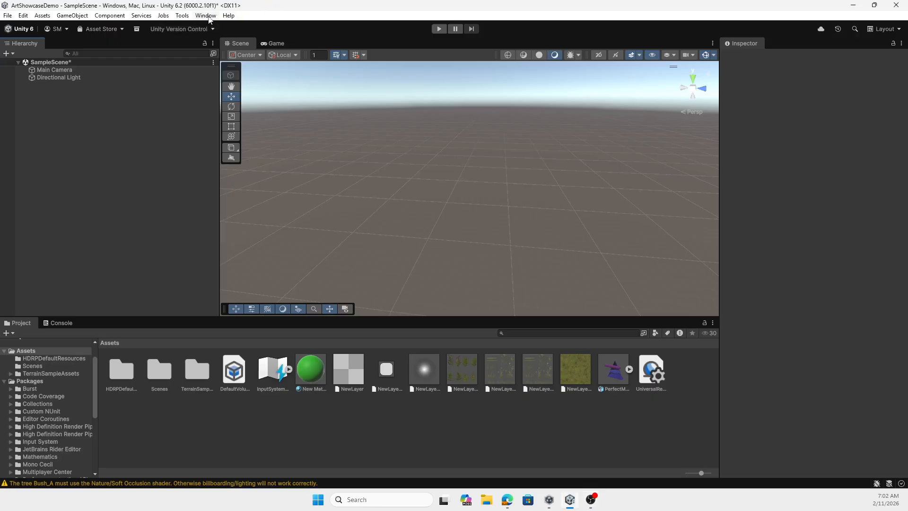
# Open the Package Manager and view the ProBuilder package details in the Unity Registry
pyautogui.click(207, 16)
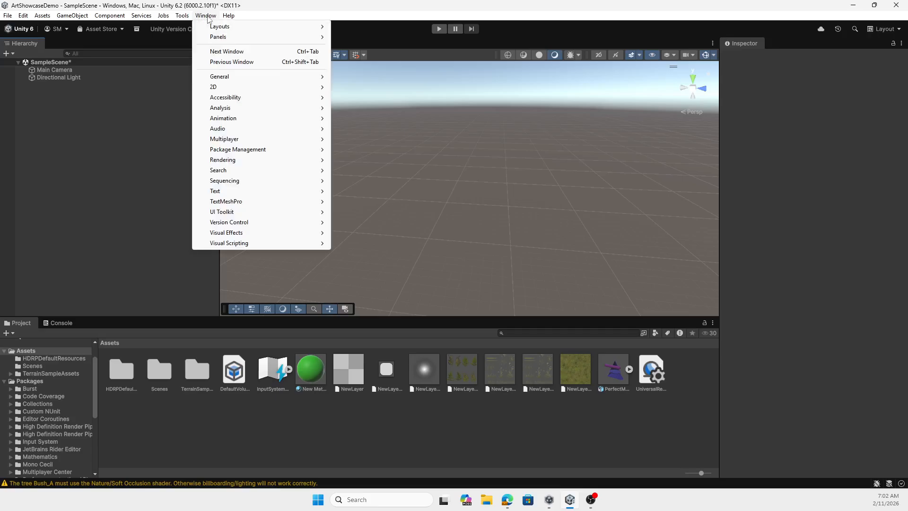
pyautogui.moveTo(238, 148)
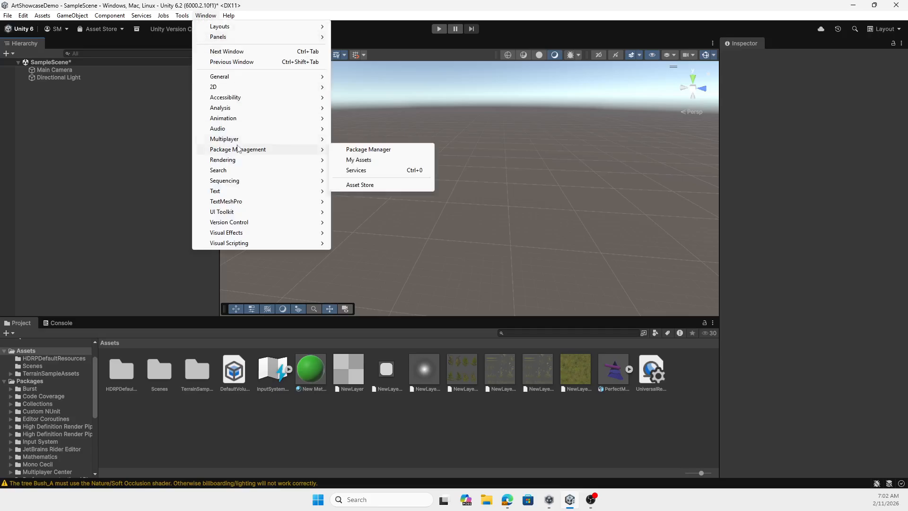
pyautogui.click(374, 159)
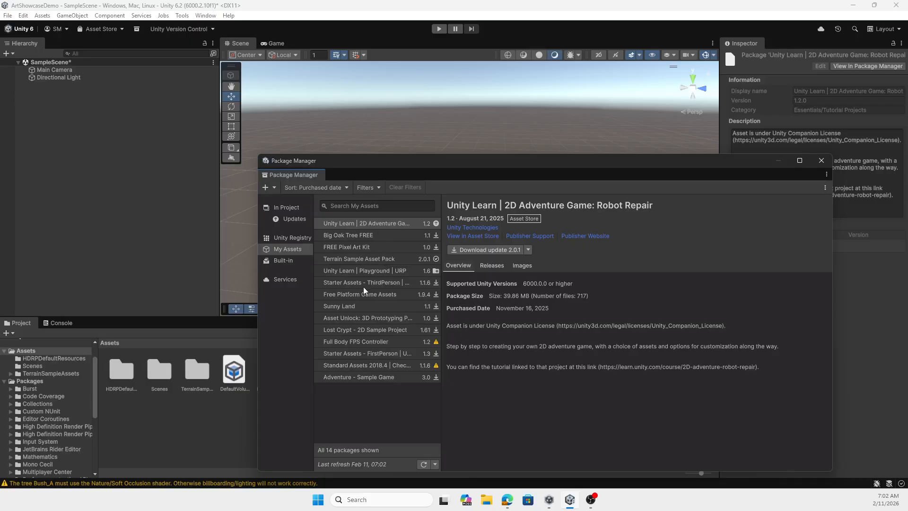
pyautogui.click(290, 239)
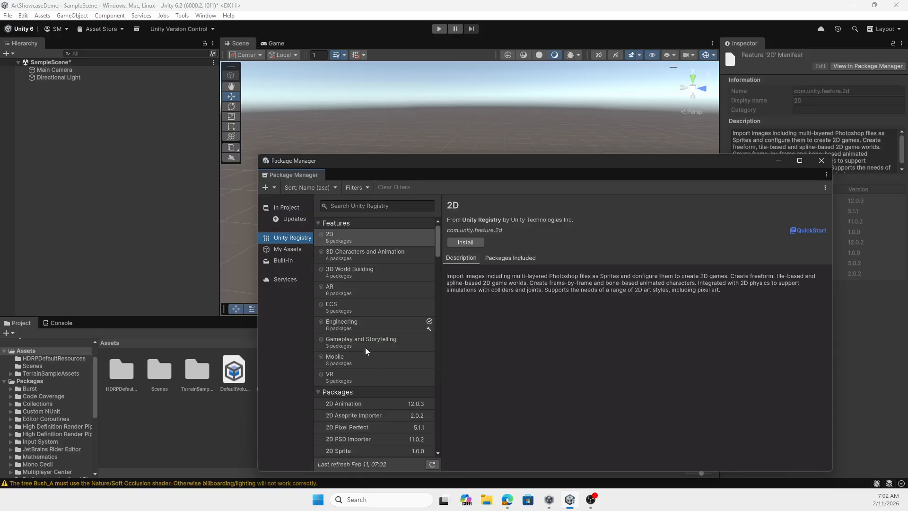
pyautogui.scroll(-3, 365, 345)
pyautogui.scroll(-12, 367, 356)
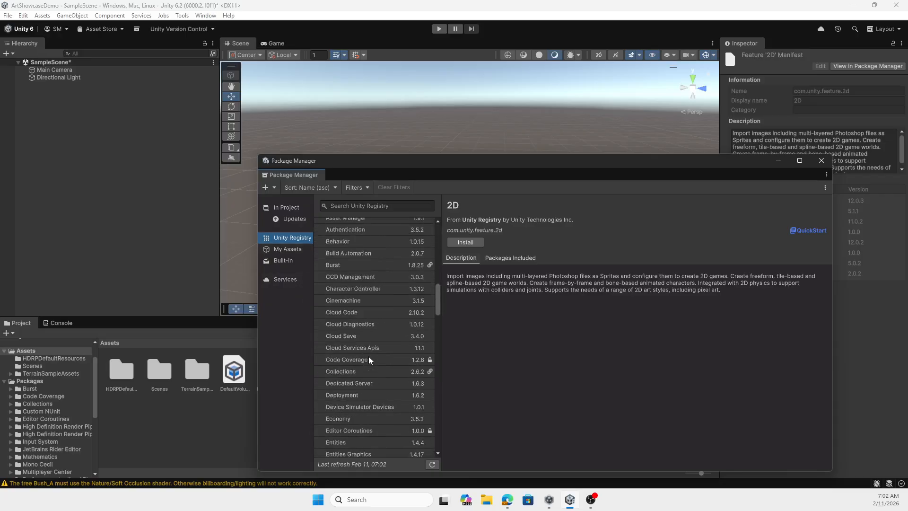
pyautogui.scroll(-5, 368, 356)
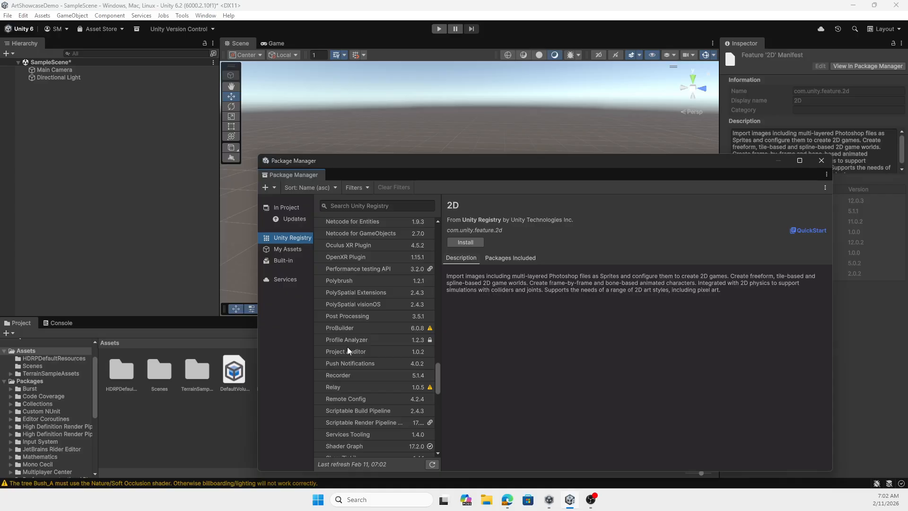
pyautogui.click(349, 328)
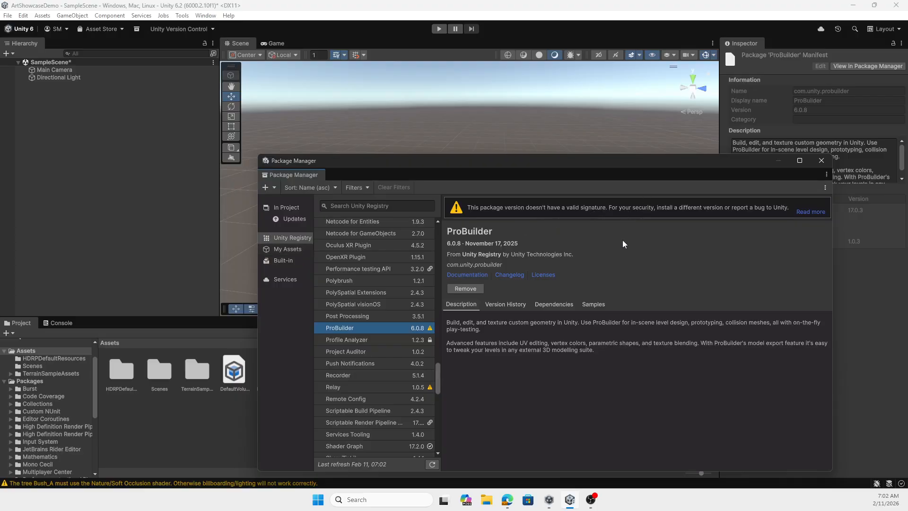
# View the Terrain Sample Asset Pack details among the owned assets, and close the Package Manager
pyautogui.click(288, 249)
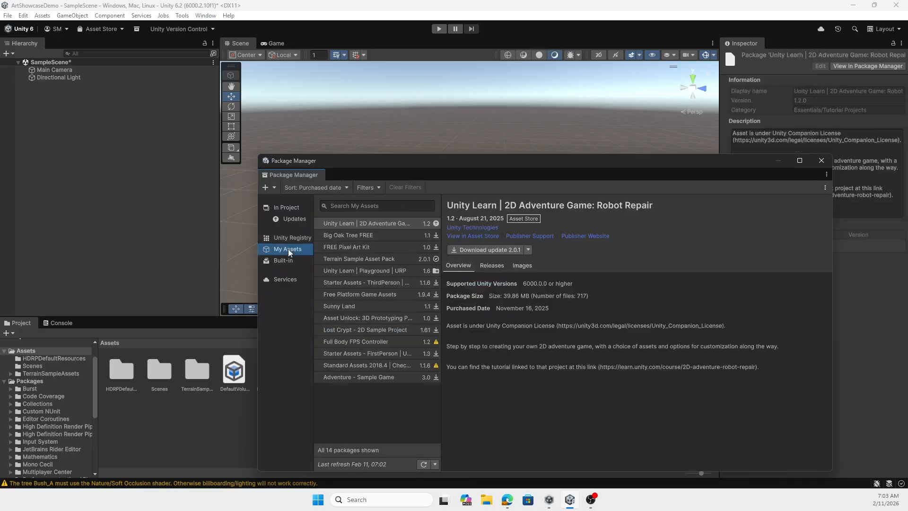
pyautogui.click(368, 259)
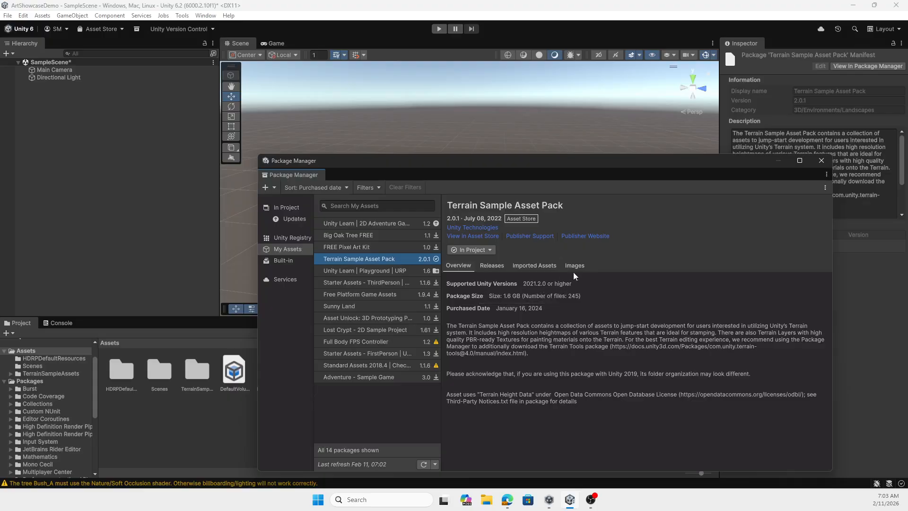
pyautogui.click(820, 161)
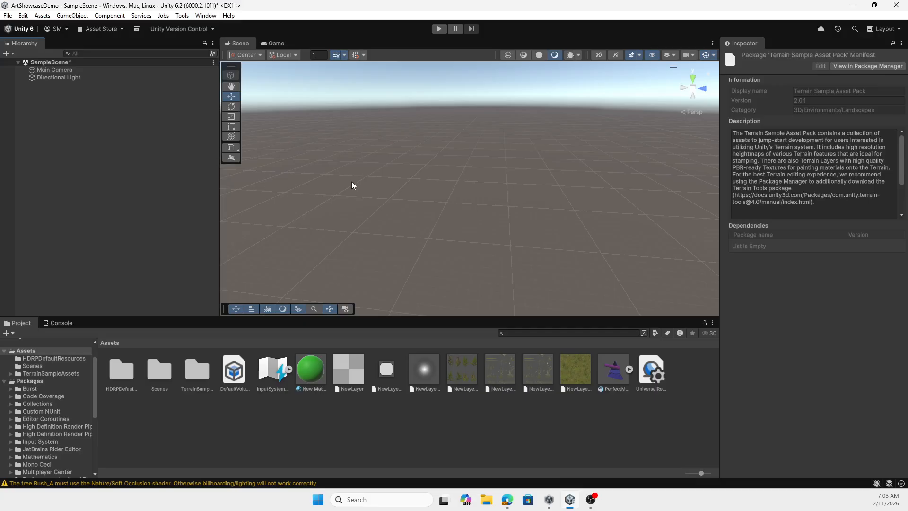
# Look through the Prefabs folder inside TerrainSampleAssets and return to the top-level Assets folder
pyautogui.doubleClick(198, 378)
pyautogui.doubleClick(203, 372)
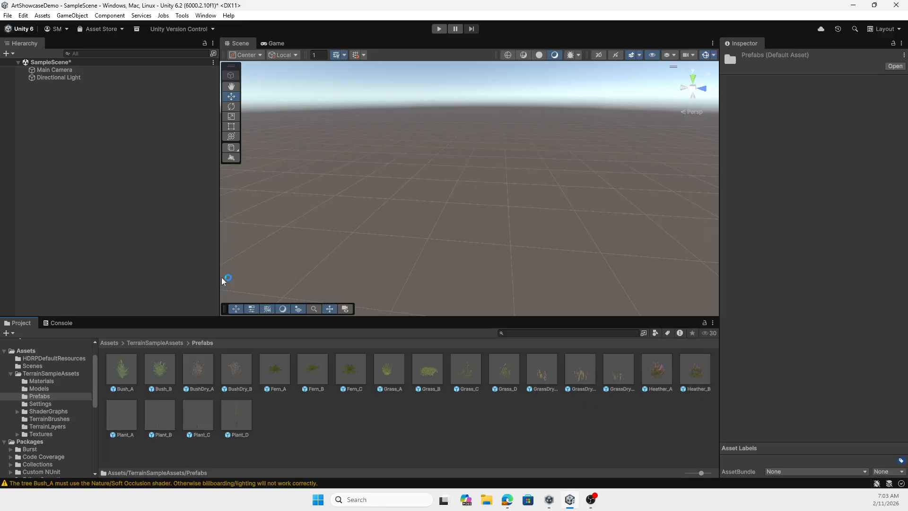
pyautogui.click(165, 342)
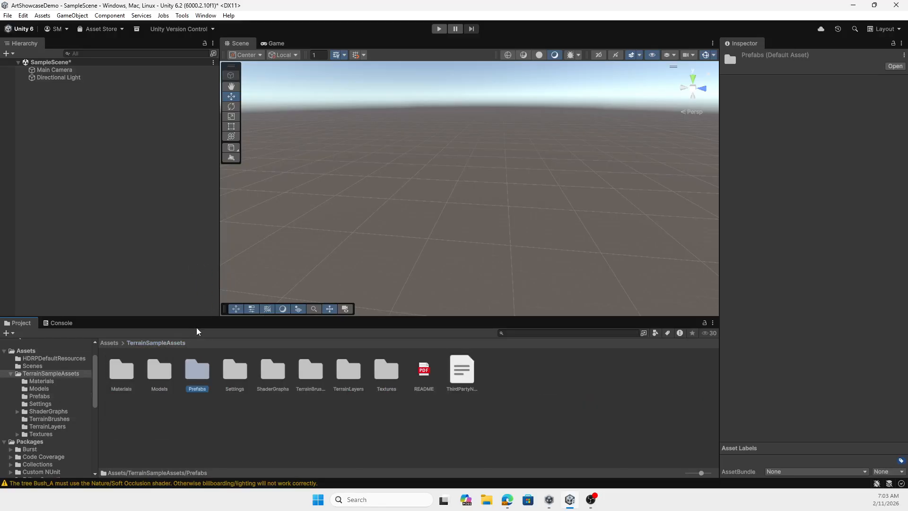
pyautogui.click(111, 343)
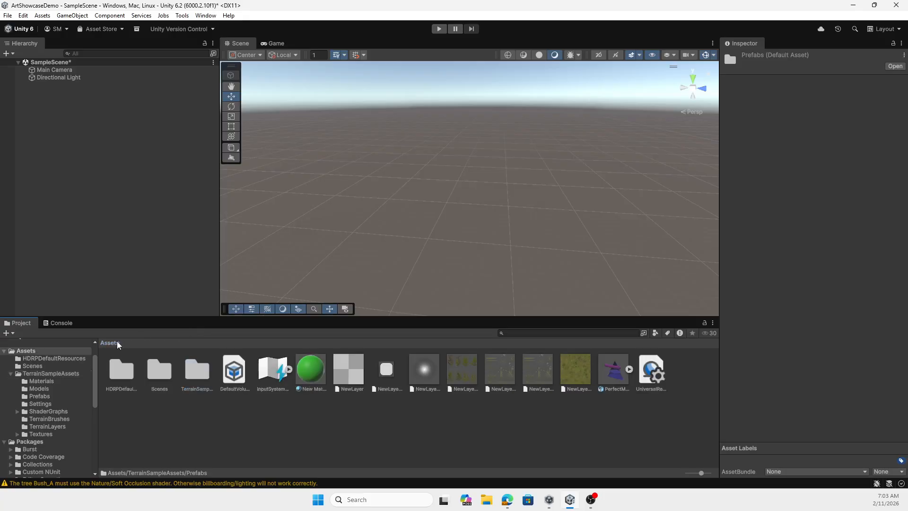
# Add a 3D Terrain object to the scene, keep its default name and deselect it
pyautogui.click(9, 53)
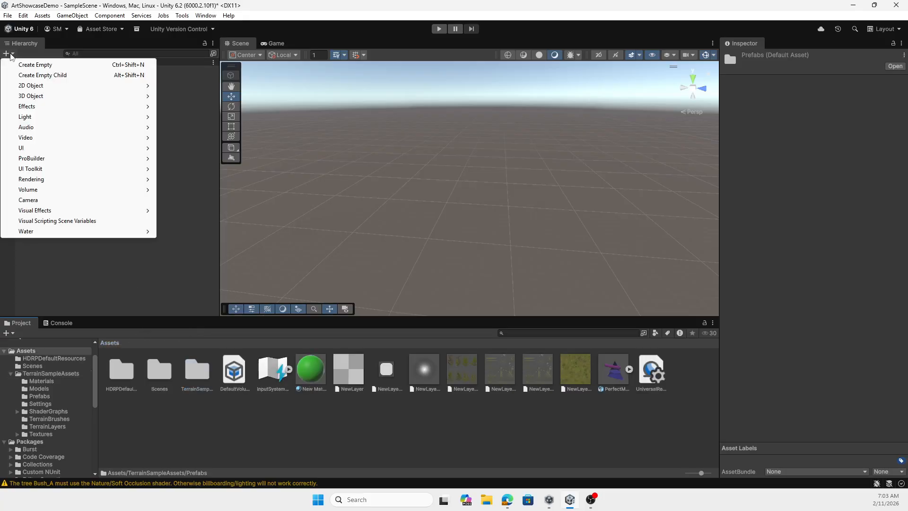
pyautogui.moveTo(38, 98)
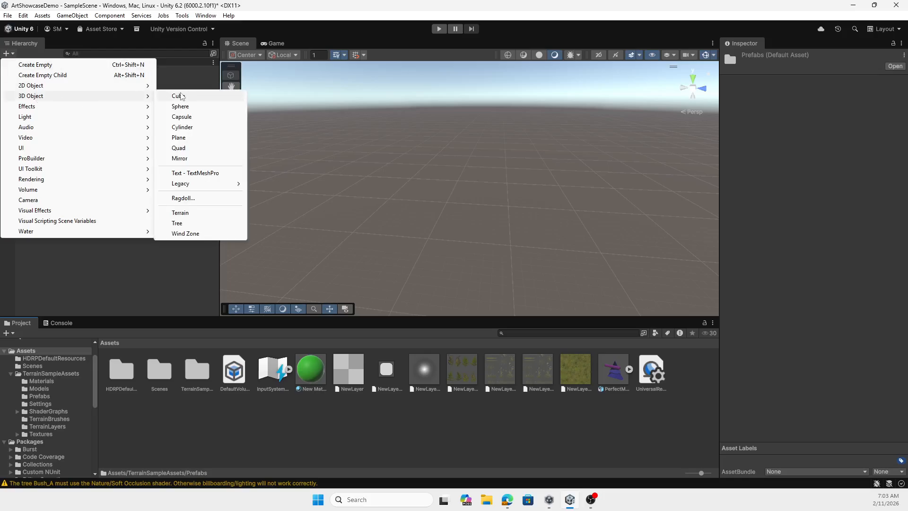
pyautogui.click(180, 213)
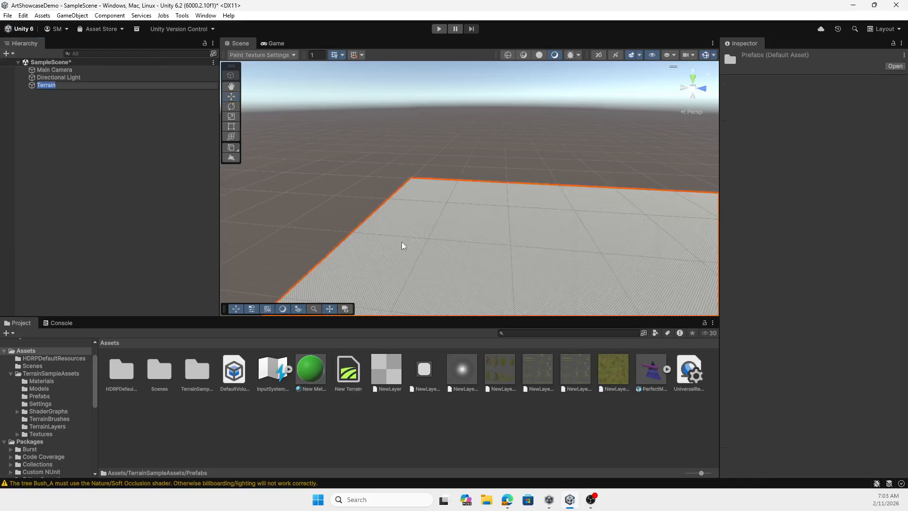
pyautogui.scroll(3, 487, 243)
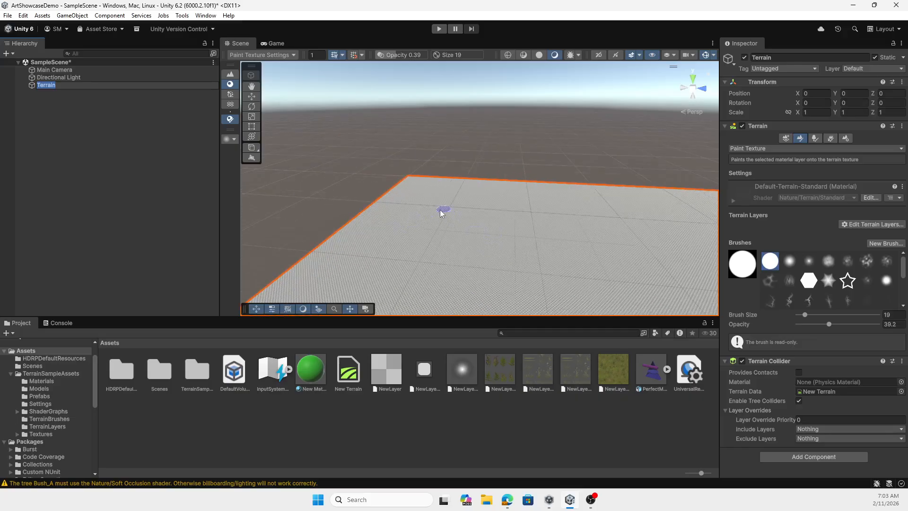
pyautogui.scroll(-5, 438, 209)
pyautogui.scroll(-3, 442, 205)
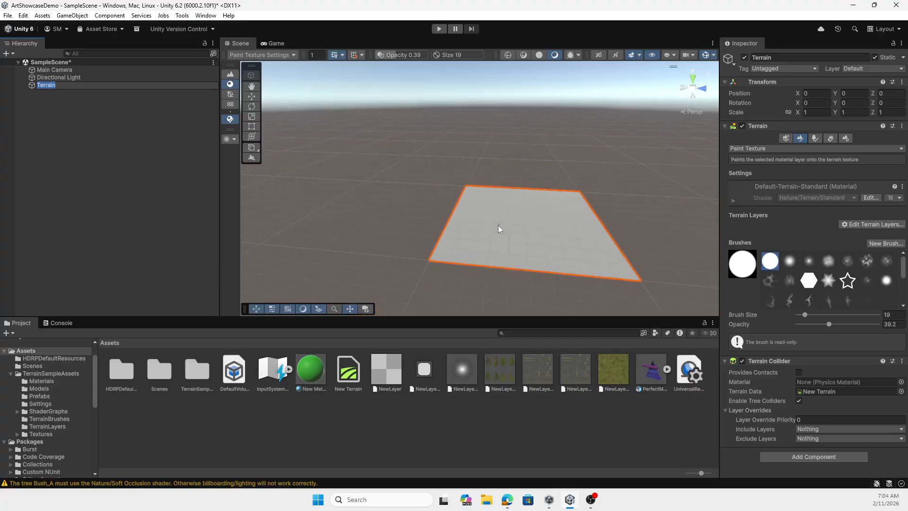
pyautogui.scroll(5, 499, 227)
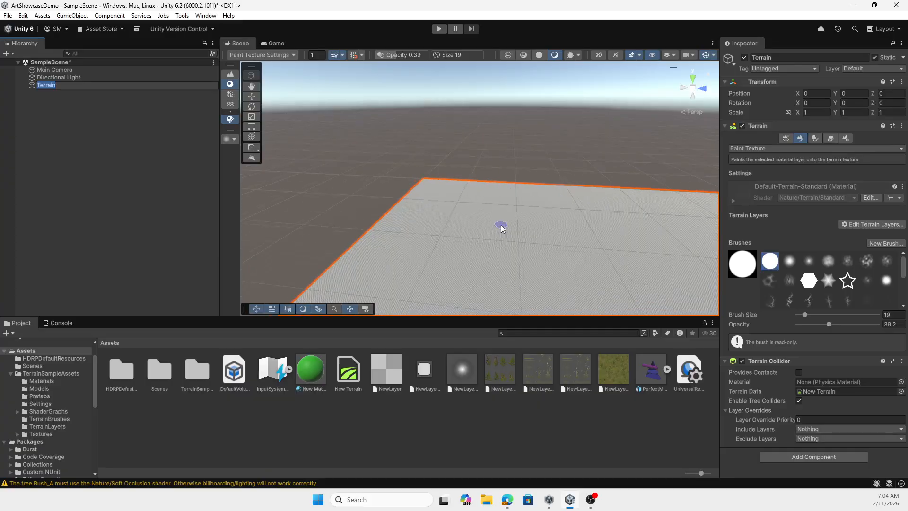
pyautogui.scroll(2, 503, 229)
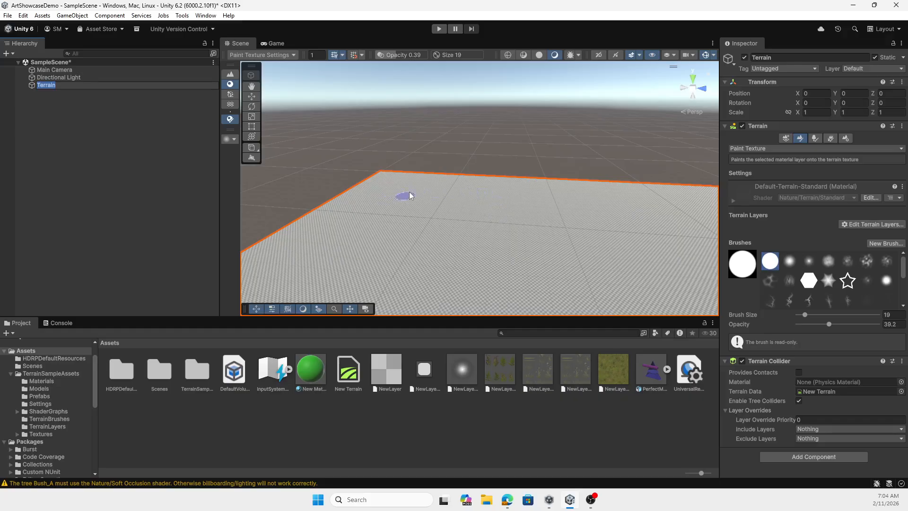
pyautogui.click(65, 185)
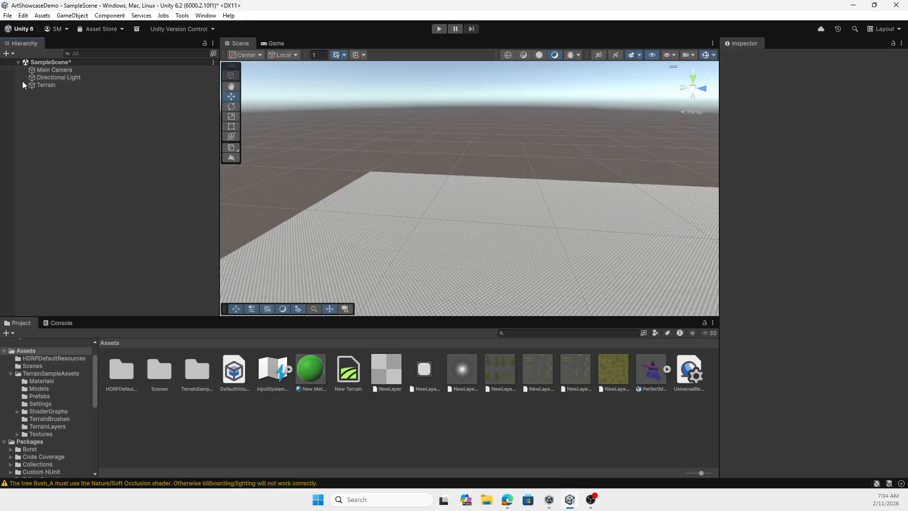
# Add a 3D Plane to the scene and move it along the Z axis to about 6.2
pyautogui.click(7, 53)
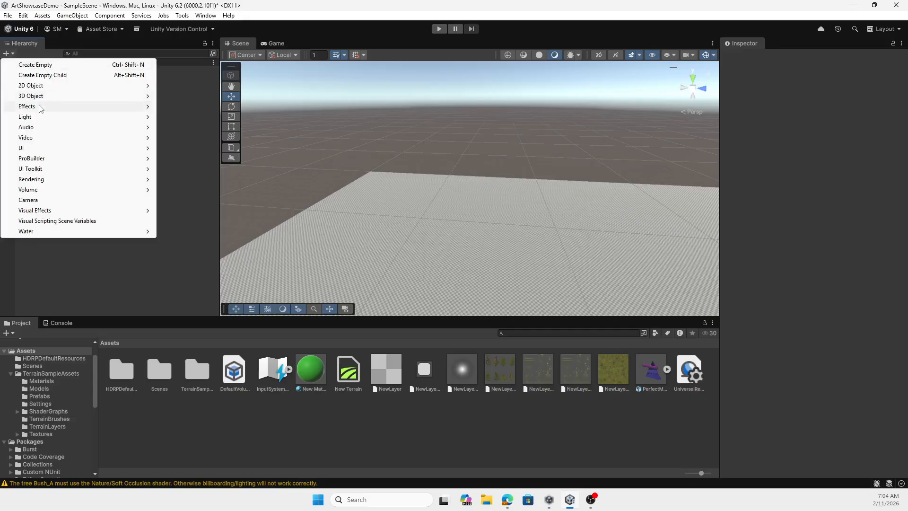
pyautogui.moveTo(49, 96)
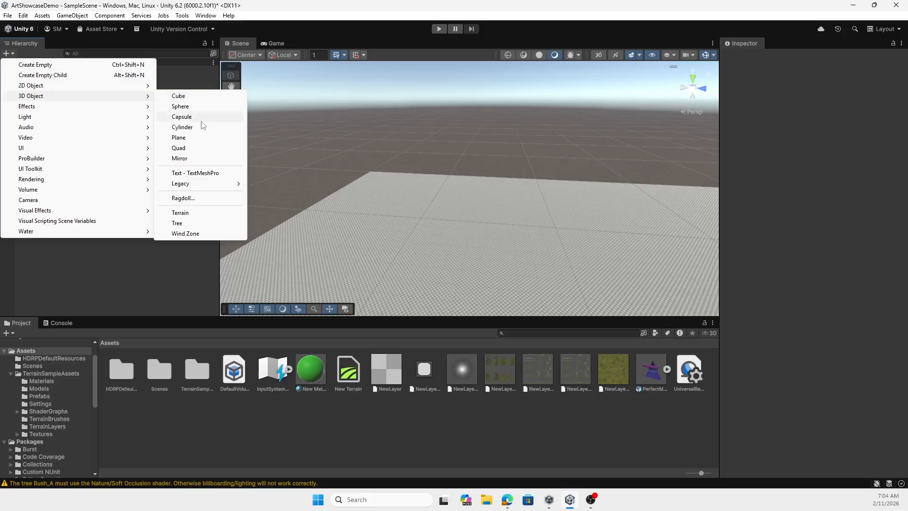
pyautogui.click(199, 138)
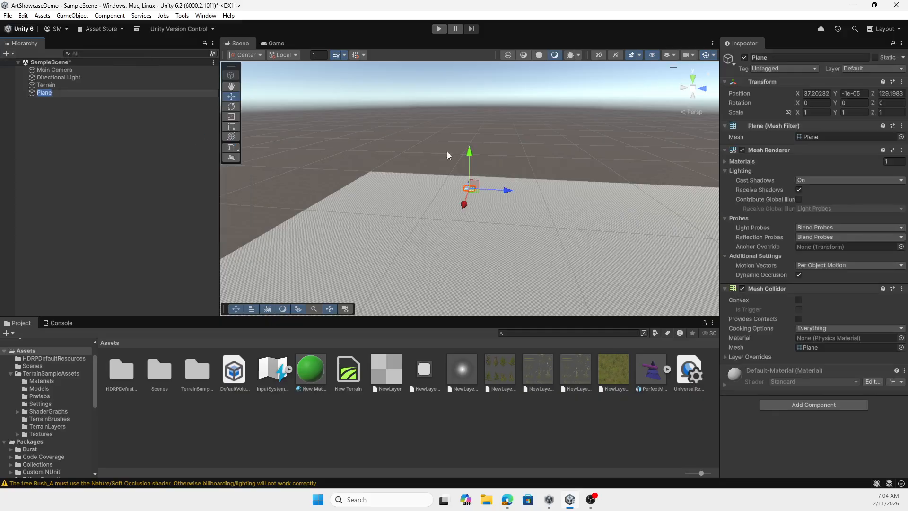
pyautogui.moveTo(508, 191); pyautogui.dragTo(392, 191)
pyautogui.scroll(5, 370, 191)
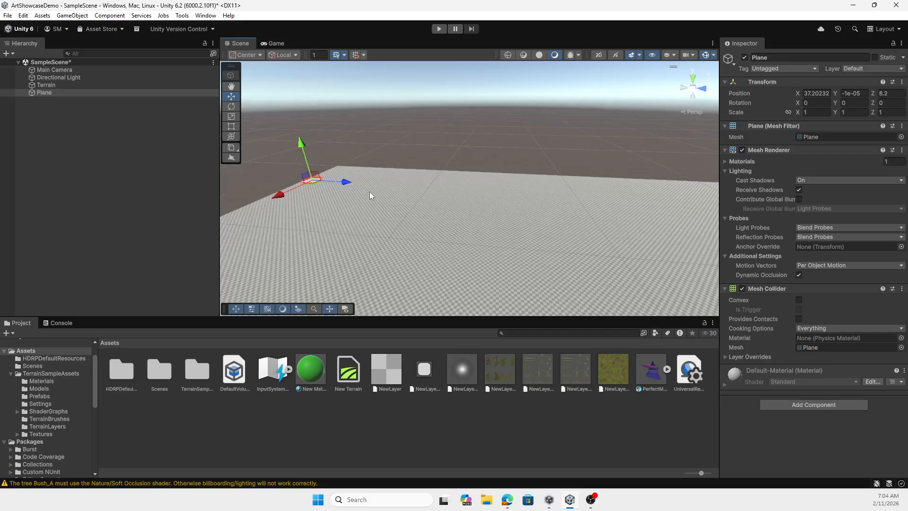
# Raise the plane just above the terrain to Y 0.8 and shift it along Z to about 7.2
pyautogui.moveTo(364, 188); pyautogui.dragTo(478, 219, button='middle')
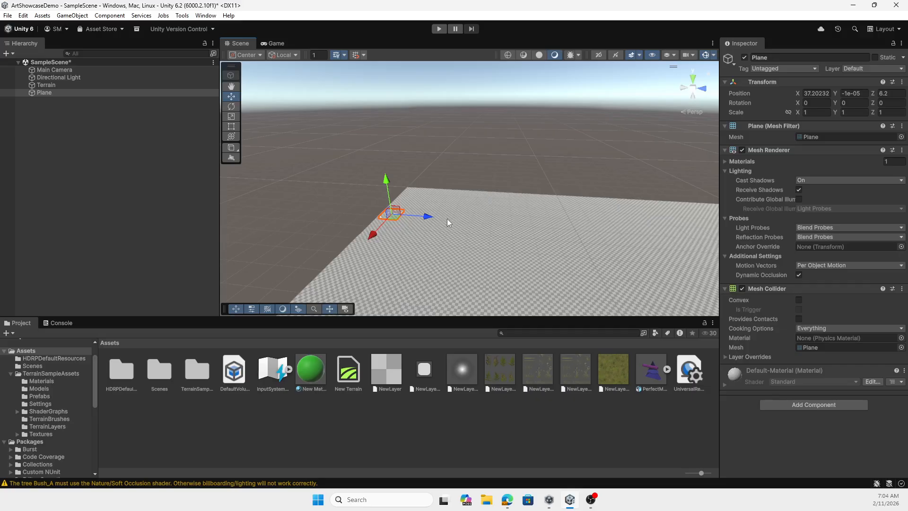
pyautogui.moveTo(428, 220); pyautogui.dragTo(453, 220)
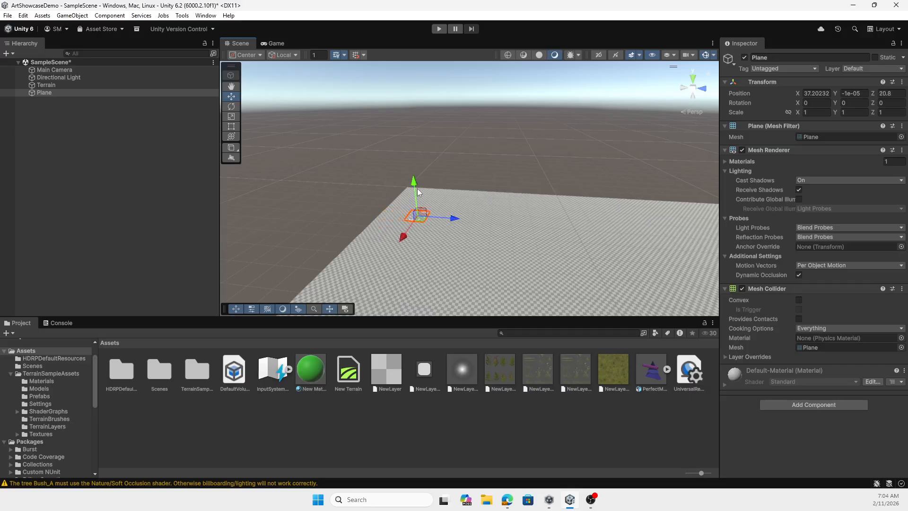
pyautogui.moveTo(416, 185); pyautogui.dragTo(417, 182)
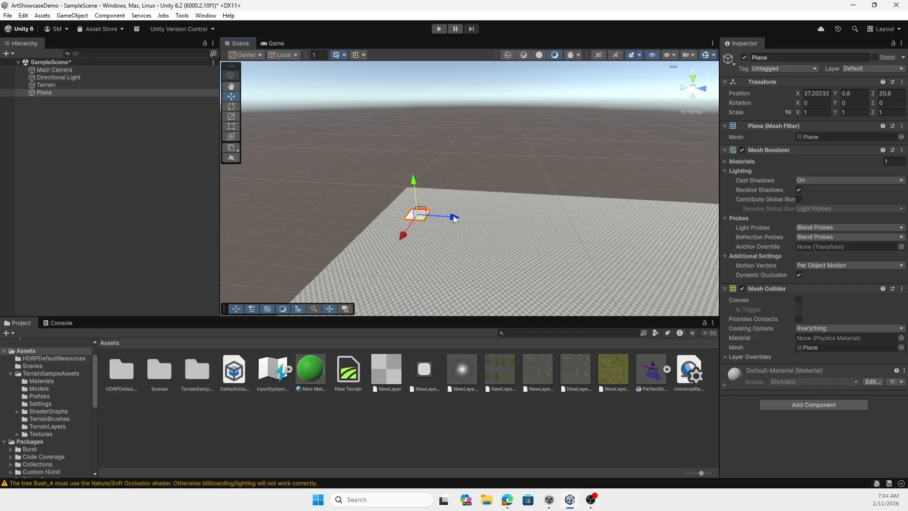
pyautogui.moveTo(453, 215); pyautogui.dragTo(428, 216)
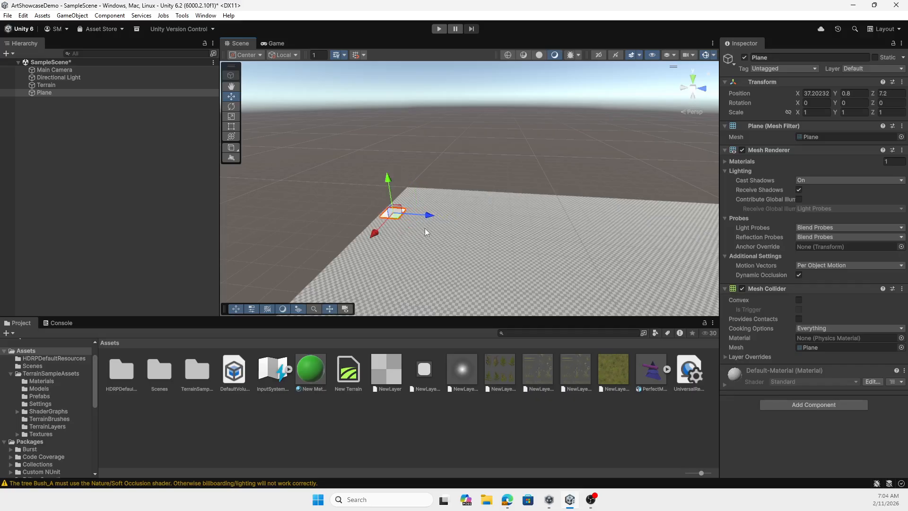
pyautogui.scroll(-2, 544, 215)
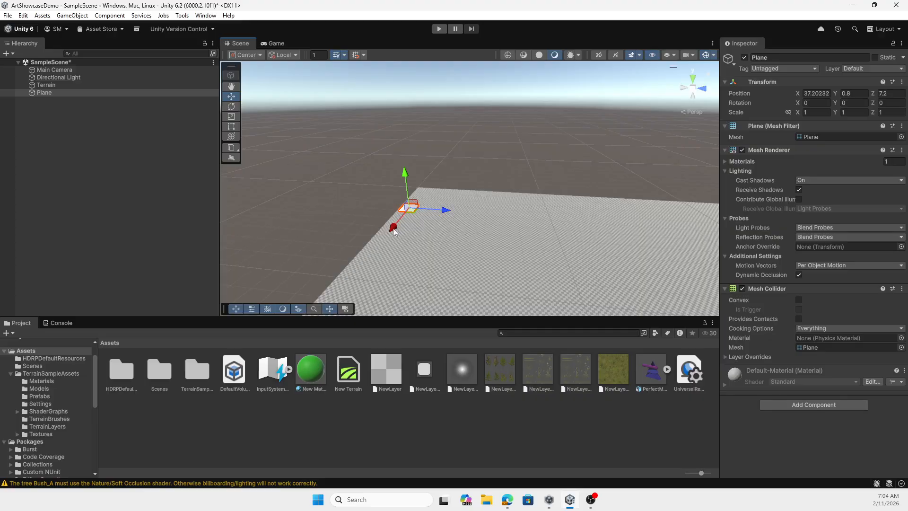
# Move the plane onto the terrain's corner at about X 6.3 and Z 6.5
pyautogui.moveTo(397, 229); pyautogui.dragTo(414, 209)
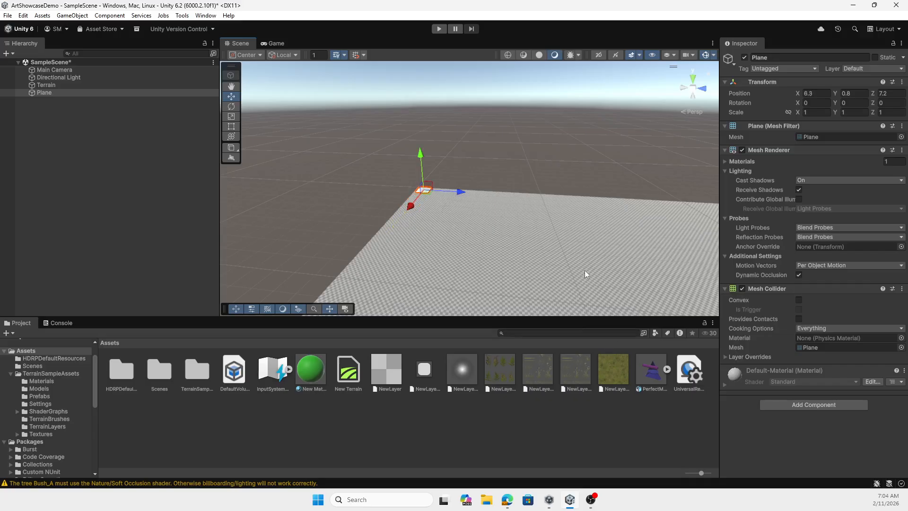
pyautogui.press('f')
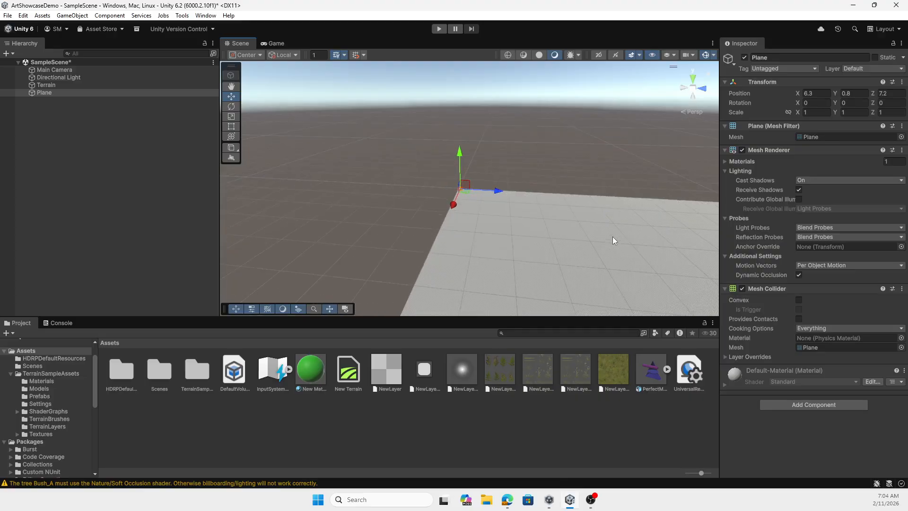
pyautogui.scroll(10, 453, 266)
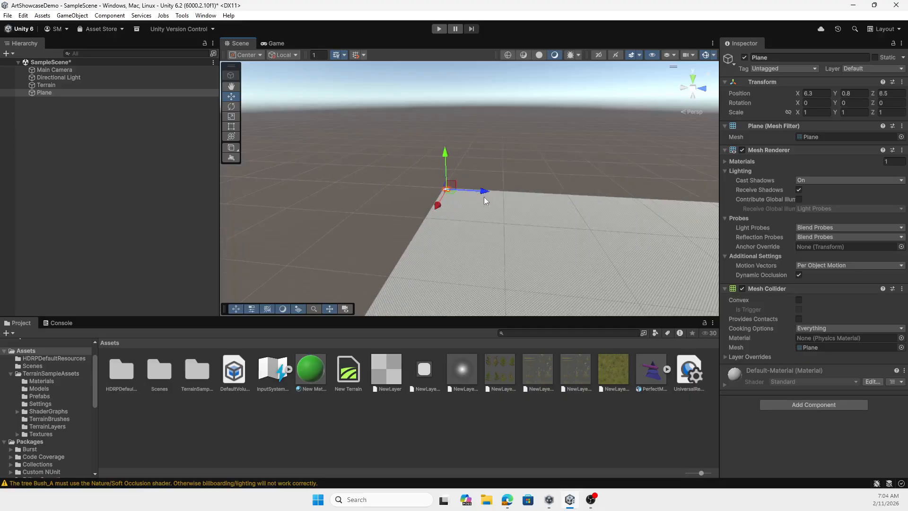
pyautogui.moveTo(484, 196); pyautogui.dragTo(466, 228)
pyautogui.scroll(5, 465, 223)
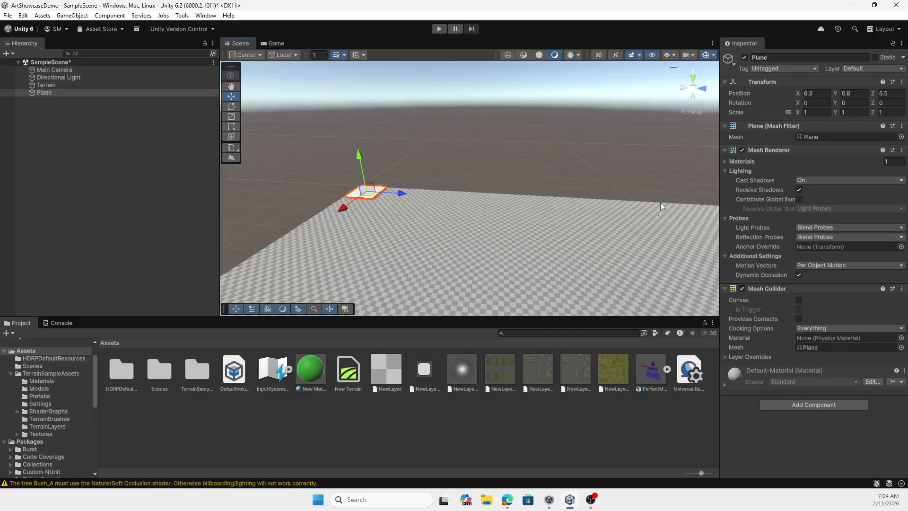
# Raise several smooth hills on the terrain near the plane with Raise or Lower Terrain and a soft cloudy brush, and check the game view
pyautogui.click(367, 225)
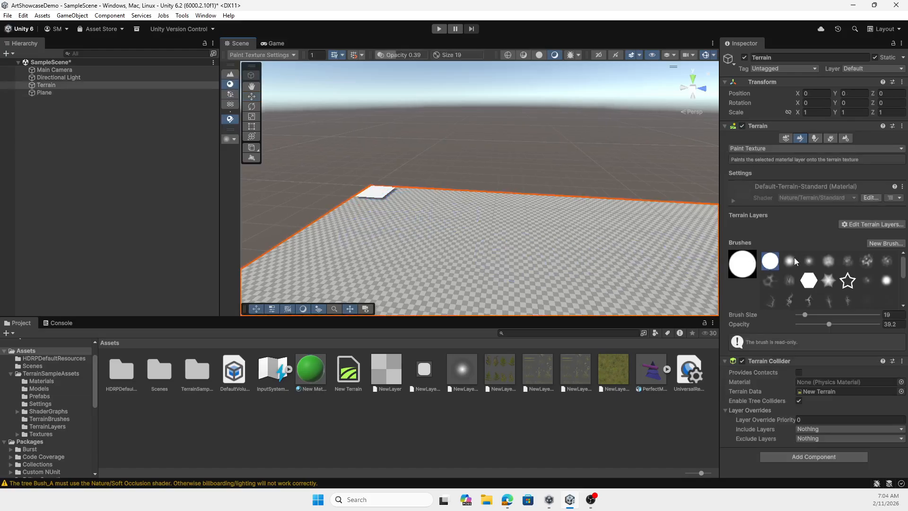
pyautogui.click(828, 260)
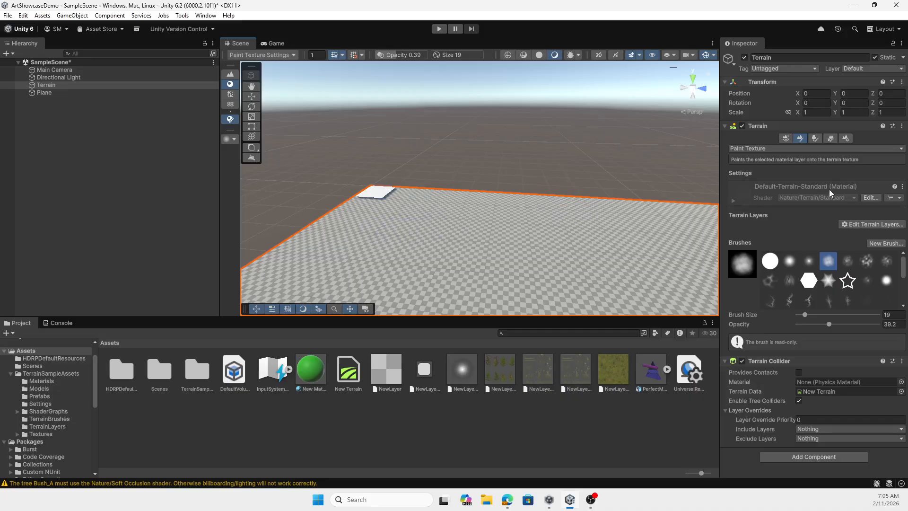
pyautogui.click(793, 148)
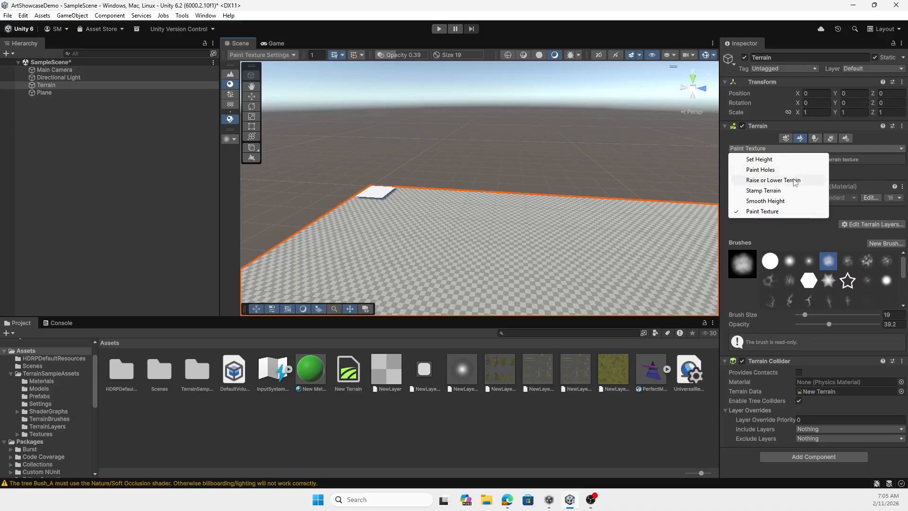
pyautogui.click(797, 179)
pyautogui.moveTo(433, 239)
pyautogui.mouseDown()
pyautogui.moveTo(422, 234)
pyautogui.moveTo(567, 222)
pyautogui.moveTo(481, 253)
pyautogui.moveTo(384, 256)
pyautogui.moveTo(444, 206)
pyautogui.moveTo(418, 195)
pyautogui.moveTo(355, 216)
pyautogui.moveTo(353, 241)
pyautogui.moveTo(319, 243)
pyautogui.moveTo(342, 263)
pyautogui.moveTo(491, 212)
pyautogui.moveTo(466, 208)
pyautogui.mouseUp()
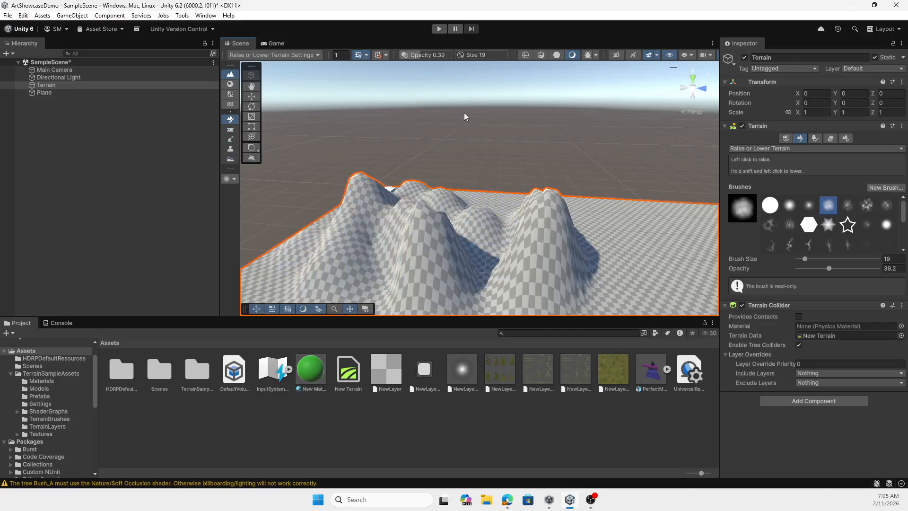
pyautogui.click(275, 44)
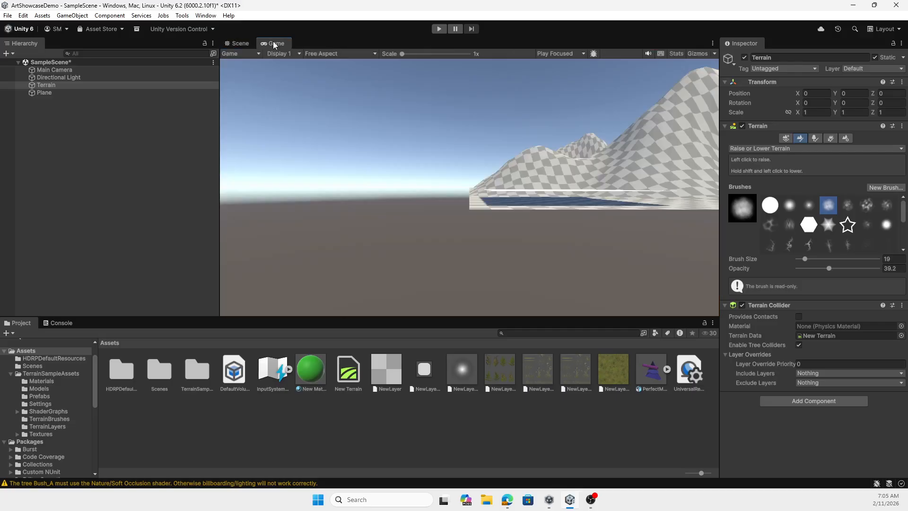
pyautogui.click(238, 43)
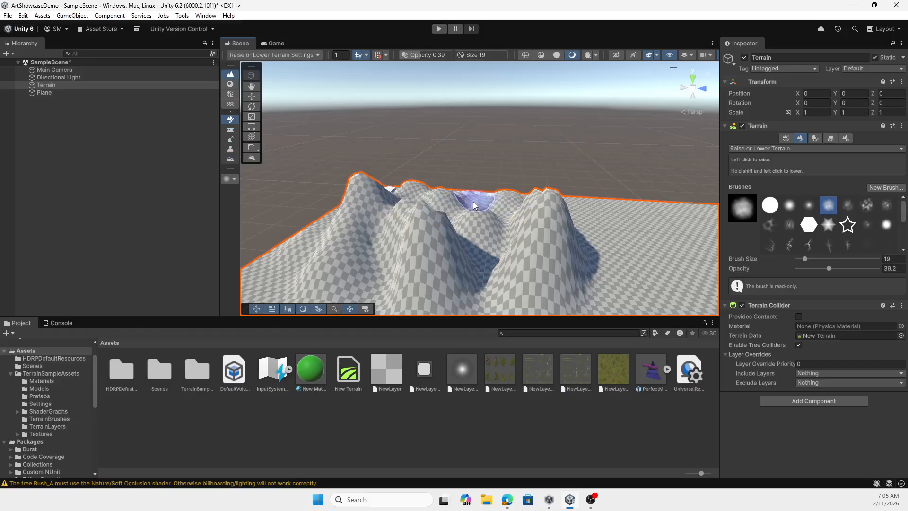
# Raise jagged peaks over and around the smooth hills using the outlined star brush
pyautogui.scroll(-6, 505, 194)
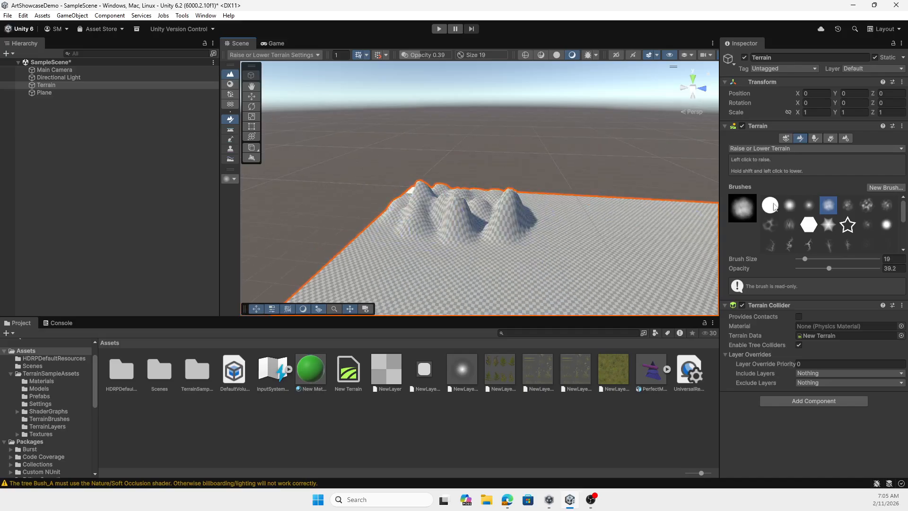
pyautogui.click(847, 224)
pyautogui.moveTo(557, 221); pyautogui.dragTo(397, 236)
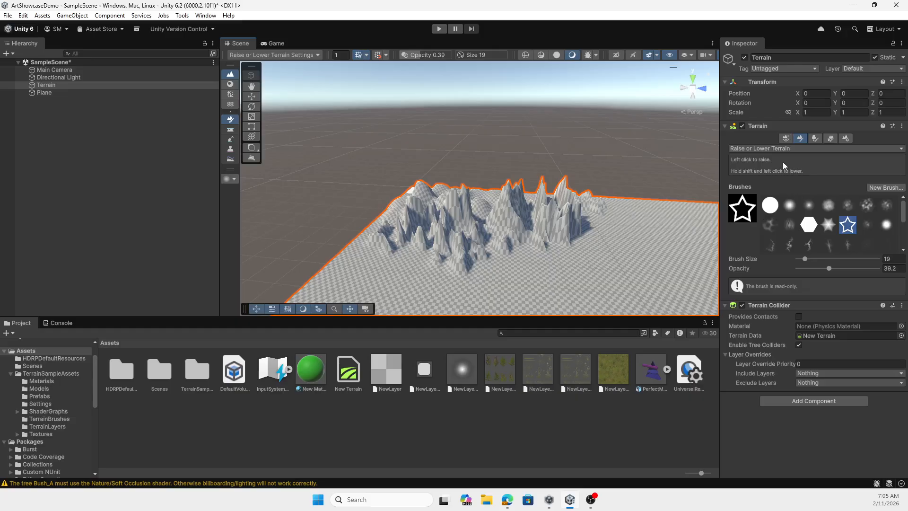
# Switch the terrain tool to Paint Texture and create a terrain layer from an olive-green grass texture
pyautogui.click(809, 152)
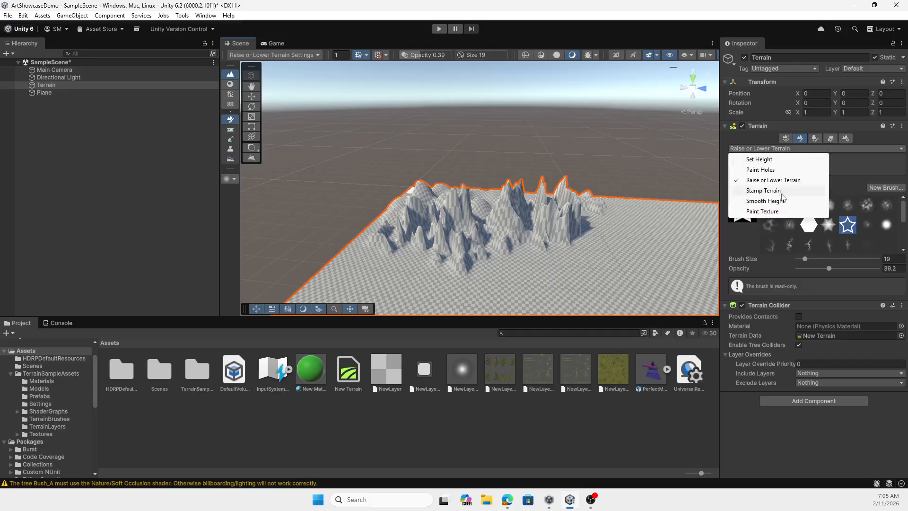
pyautogui.click(771, 208)
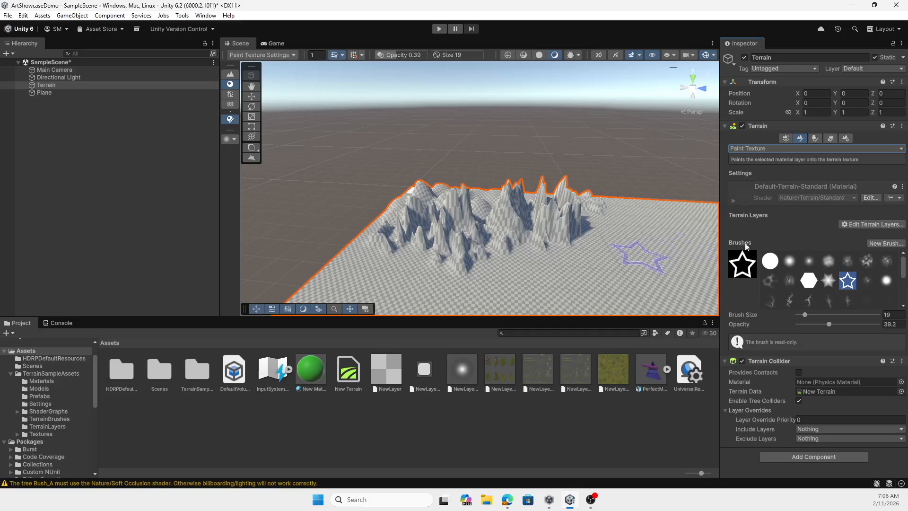
pyautogui.click(873, 225)
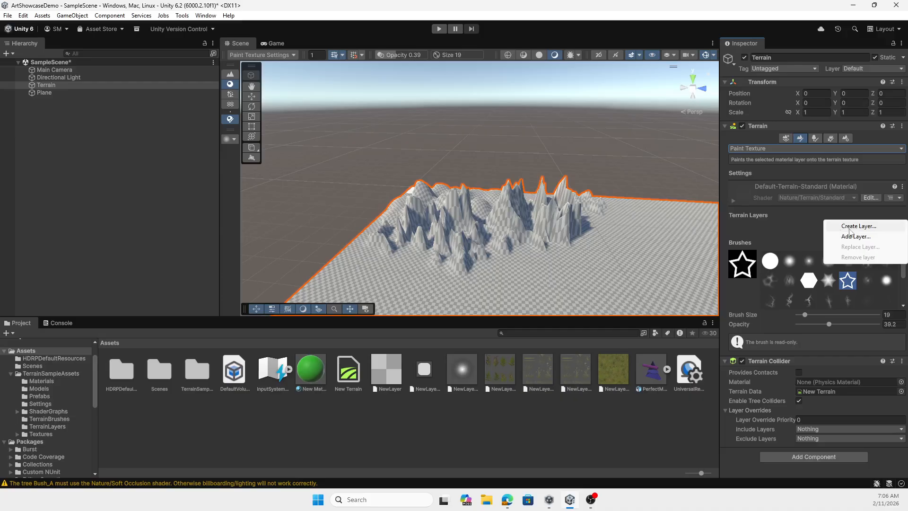
pyautogui.click(851, 227)
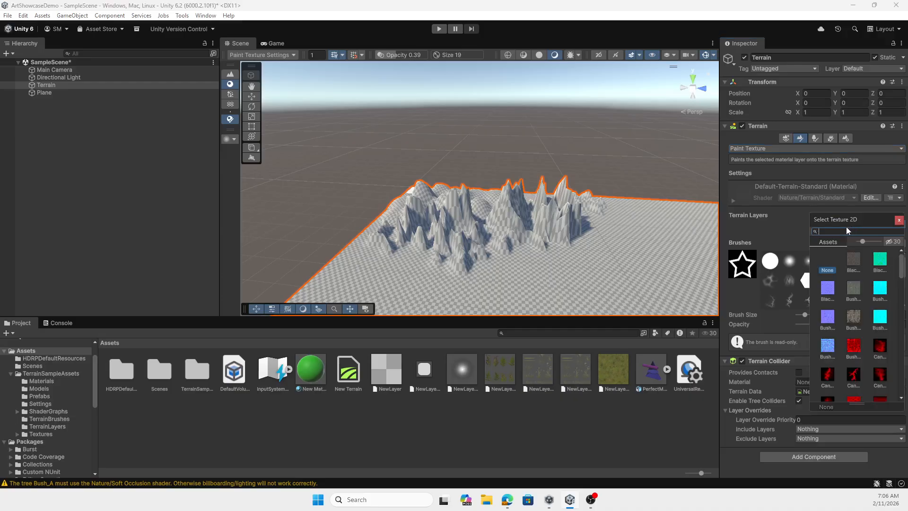
pyautogui.scroll(-5, 849, 283)
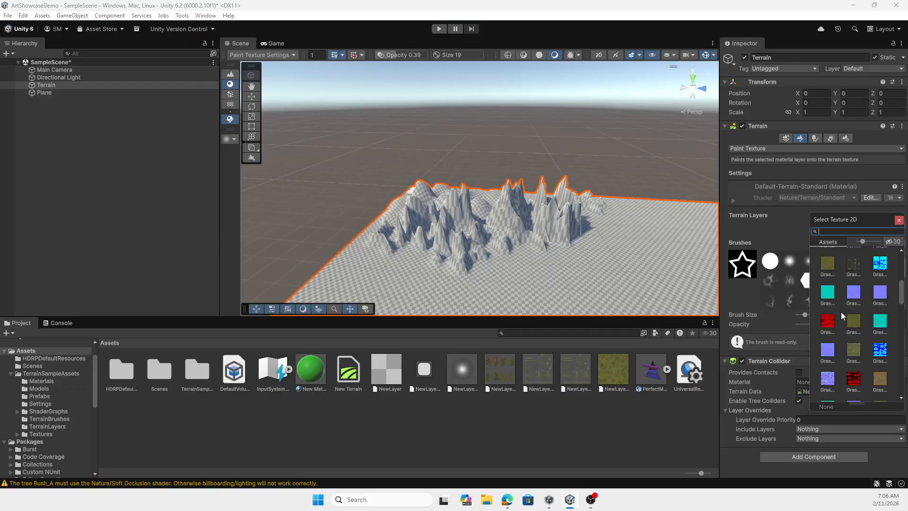
pyautogui.doubleClick(827, 263)
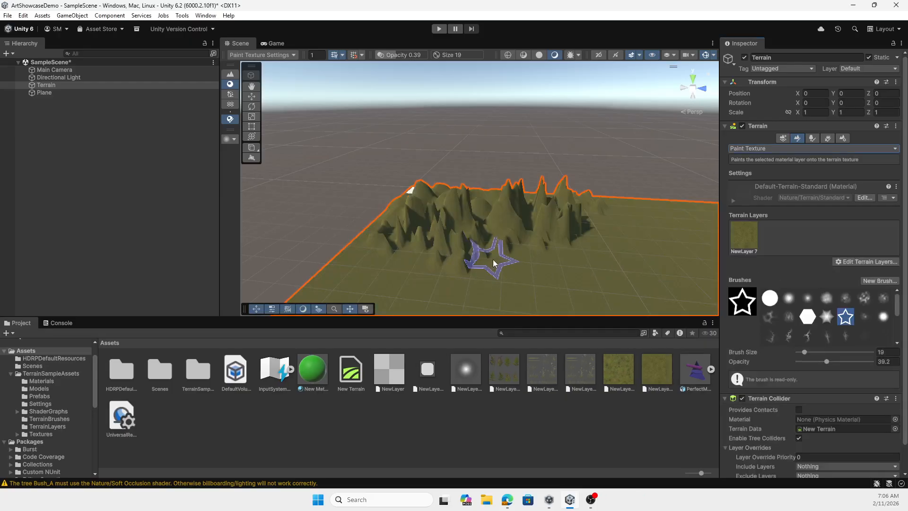
# Examine the grass-textured hills and peaks up close from several angles
pyautogui.scroll(5, 494, 259)
pyautogui.scroll(2, 494, 259)
pyautogui.scroll(-4, 494, 259)
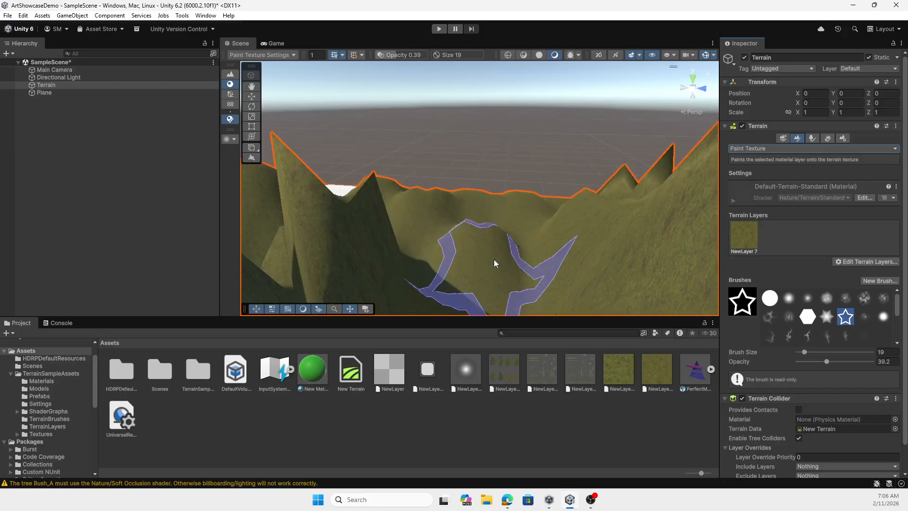
pyautogui.scroll(5, 478, 258)
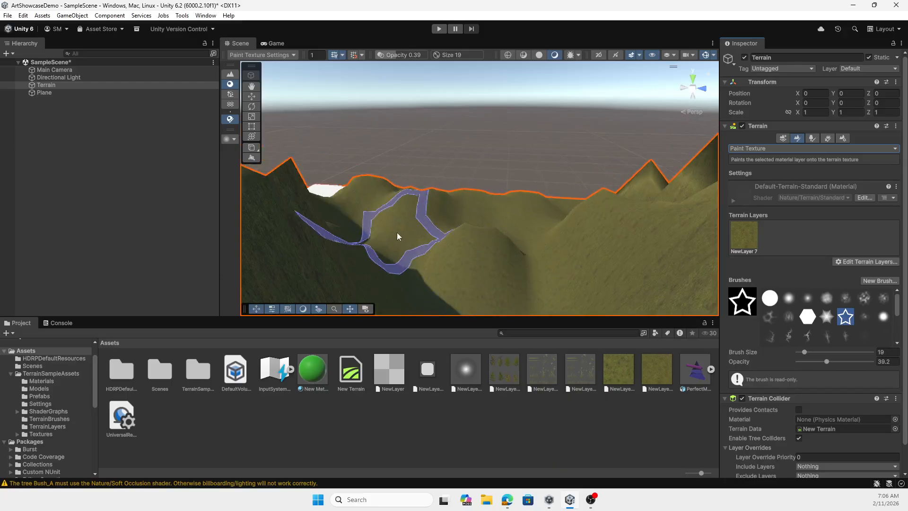
pyautogui.moveTo(396, 232); pyautogui.dragTo(704, 230, button='right')
pyautogui.scroll(-5, 436, 227)
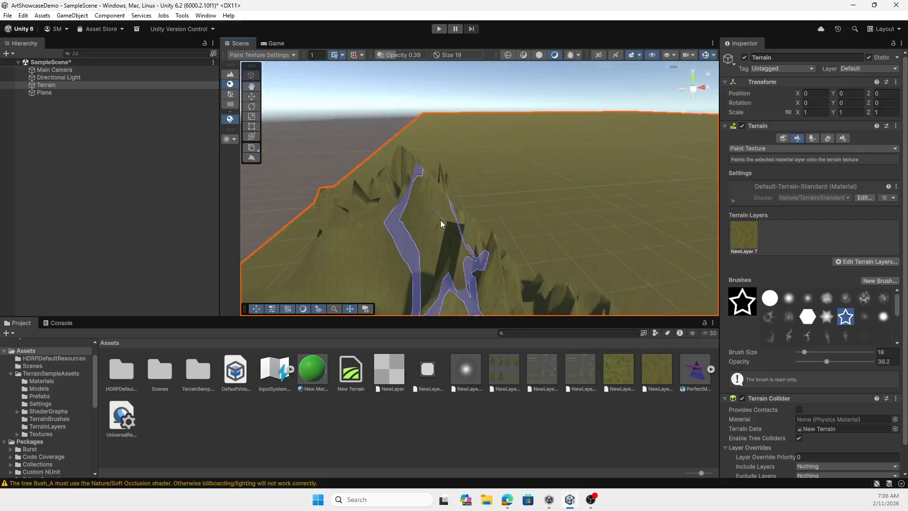
pyautogui.moveTo(393, 236); pyautogui.dragTo(444, 243, button='right')
pyautogui.moveTo(348, 255)
pyautogui.mouseDown(button='middle')
pyautogui.moveTo(399, 233)
pyautogui.moveTo(397, 211)
pyautogui.mouseUp(button='middle')
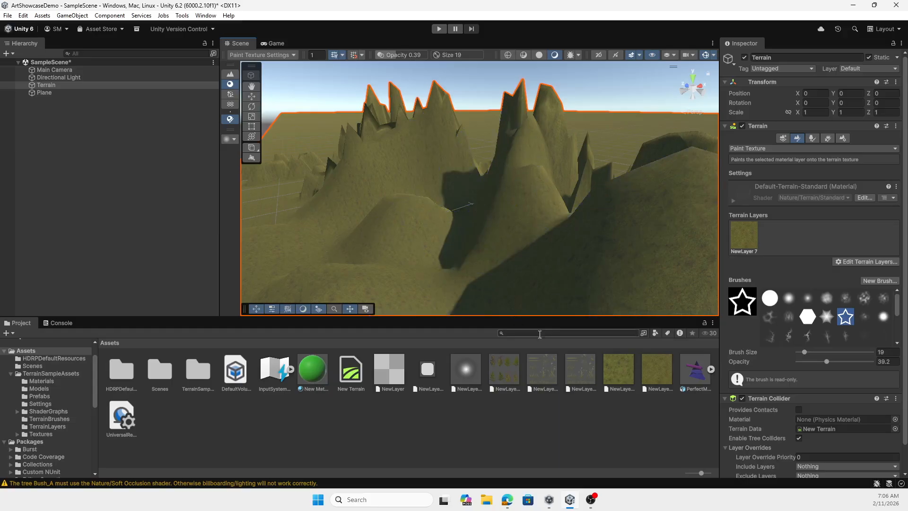
# Add the existing Pebbles_C_Terrain layer to the terrain as a second layer
pyautogui.click(872, 263)
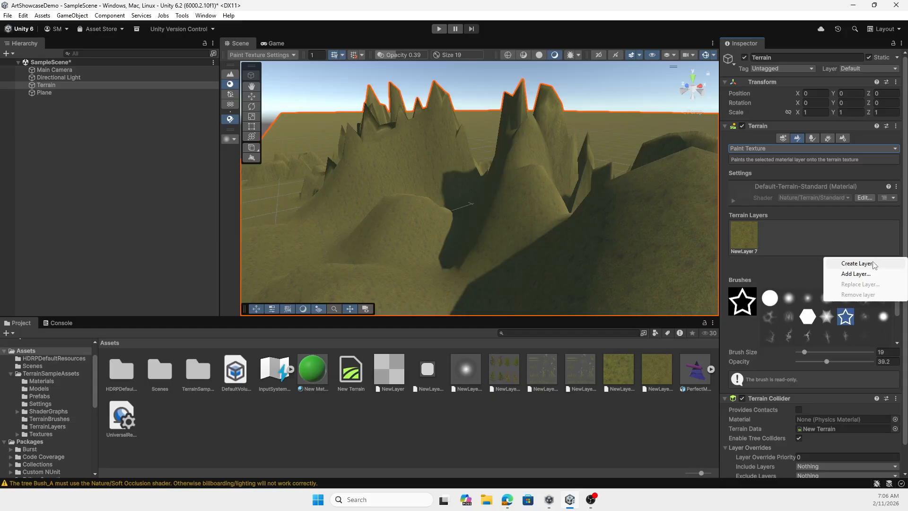
pyautogui.click(854, 274)
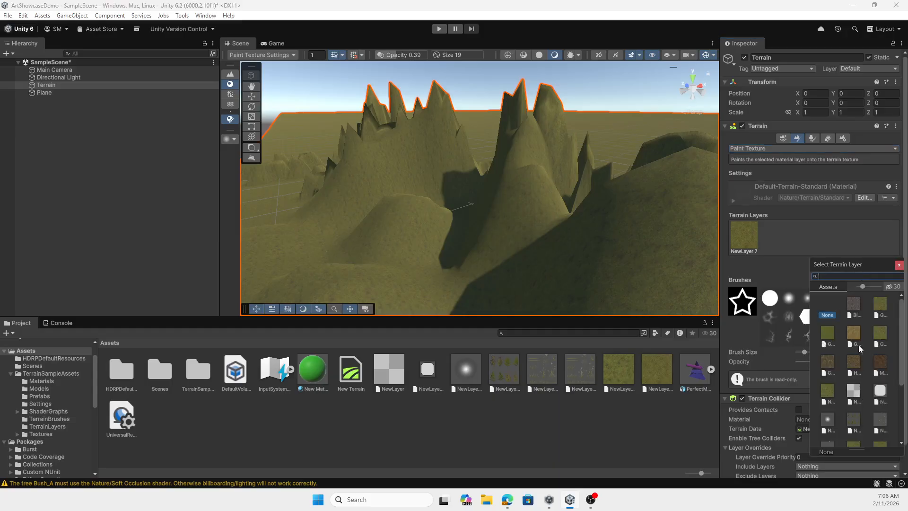
pyautogui.scroll(-5, 854, 350)
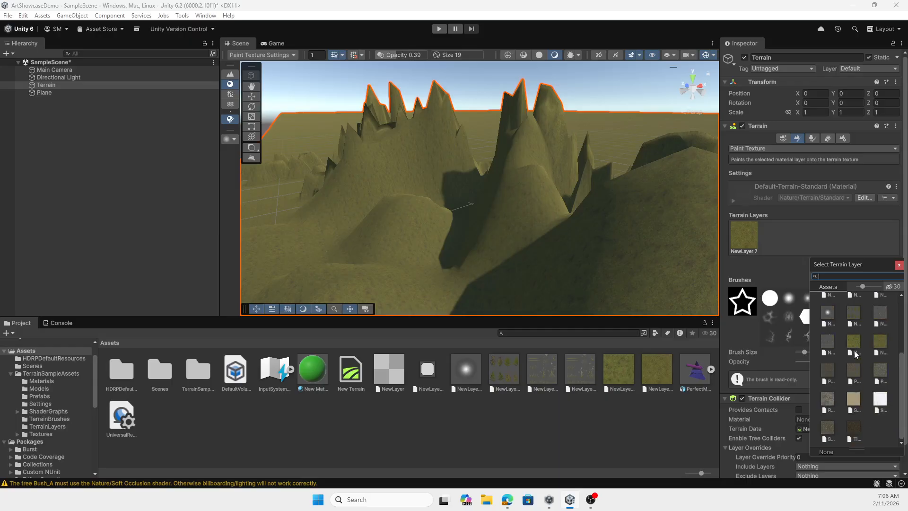
pyautogui.doubleClick(879, 368)
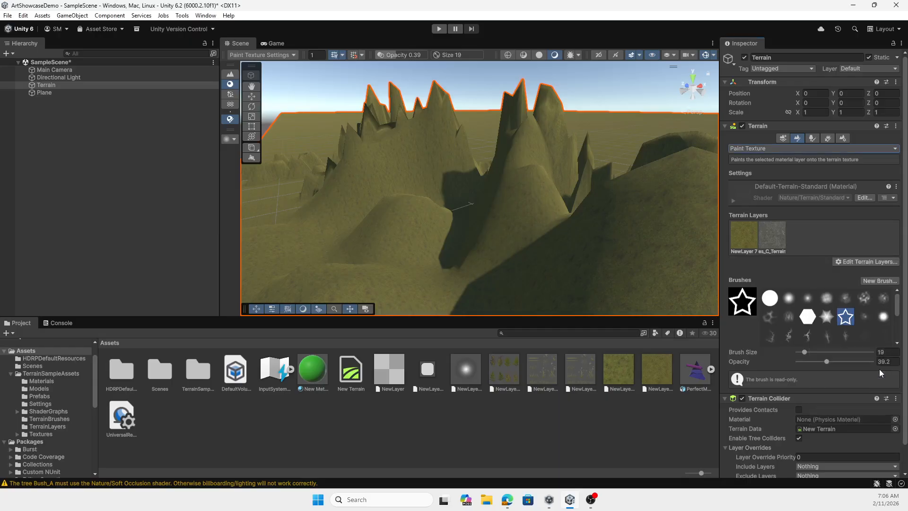
# Make the Pebbles_C_Terrain layer active for painting with the soft cloudy brush at brush size 4
pyautogui.click(773, 236)
pyautogui.scroll(-5, 790, 384)
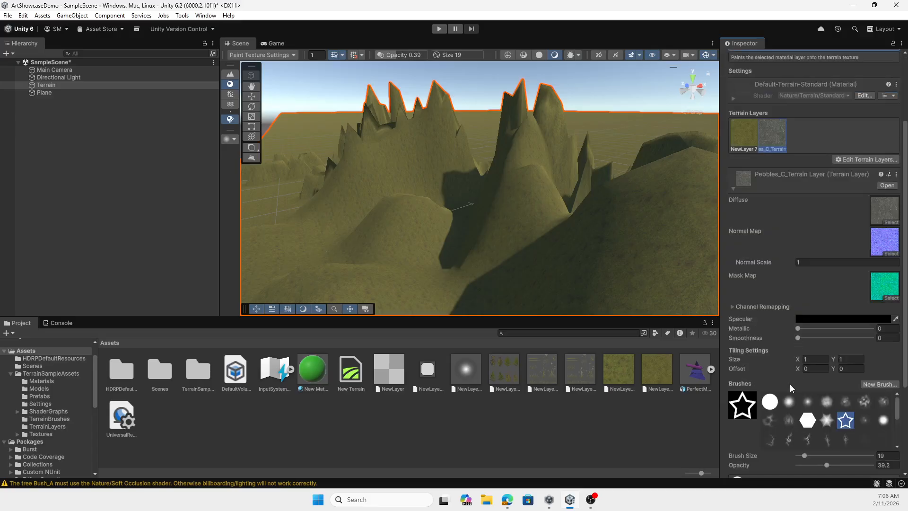
pyautogui.scroll(3, 804, 402)
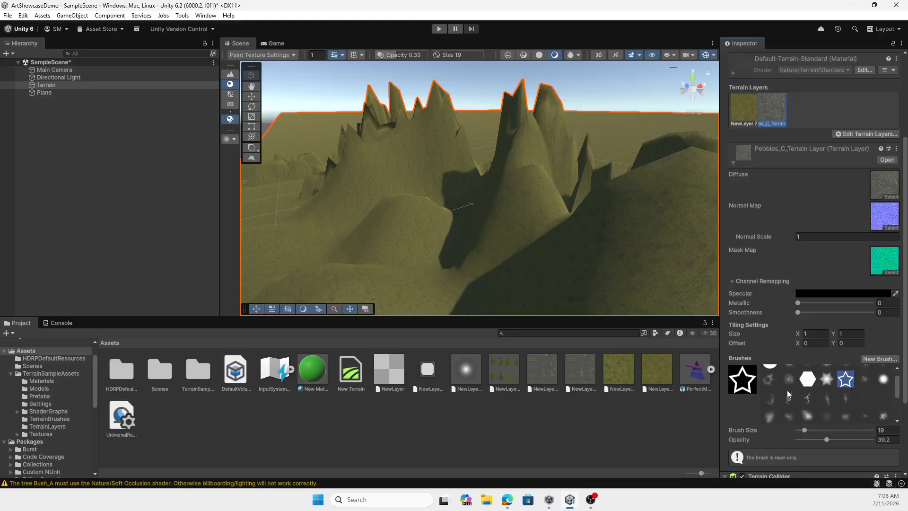
pyautogui.click(827, 375)
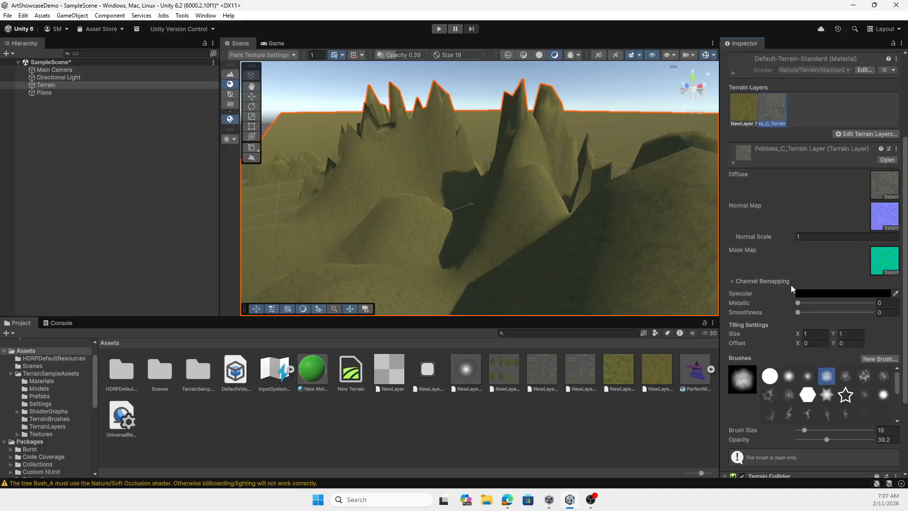
pyautogui.scroll(4, 814, 303)
pyautogui.scroll(-4, 814, 303)
pyautogui.scroll(-3, 816, 325)
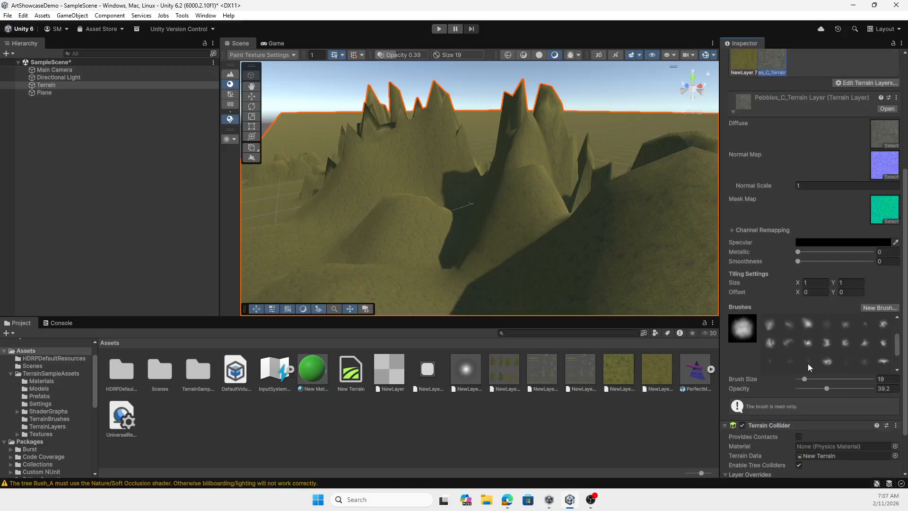
pyautogui.scroll(-2, 807, 364)
pyautogui.moveTo(804, 379); pyautogui.dragTo(800, 379)
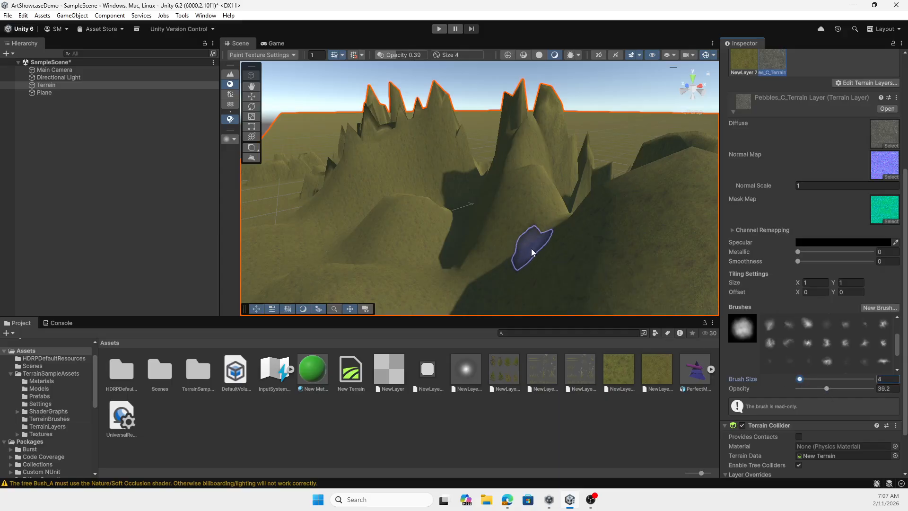
# Paint pebbles over the foreground hills and the large jagged mountain's slope, raising the brush opacity to 66.1 along the way
pyautogui.moveTo(539, 195)
pyautogui.mouseDown()
pyautogui.moveTo(520, 212)
pyautogui.moveTo(648, 228)
pyautogui.moveTo(597, 257)
pyautogui.moveTo(525, 266)
pyautogui.mouseUp()
pyautogui.moveTo(406, 266)
pyautogui.mouseDown()
pyautogui.moveTo(433, 252)
pyautogui.moveTo(405, 265)
pyautogui.moveTo(461, 285)
pyautogui.moveTo(415, 263)
pyautogui.moveTo(415, 239)
pyautogui.mouseUp()
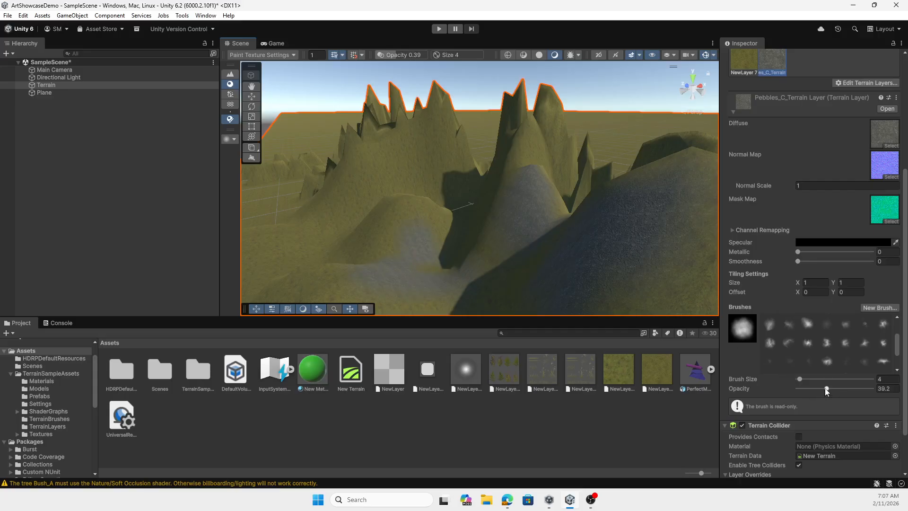
pyautogui.moveTo(827, 390); pyautogui.dragTo(830, 390)
pyautogui.moveTo(429, 240)
pyautogui.mouseDown()
pyautogui.moveTo(421, 259)
pyautogui.moveTo(311, 276)
pyautogui.moveTo(370, 285)
pyautogui.mouseUp()
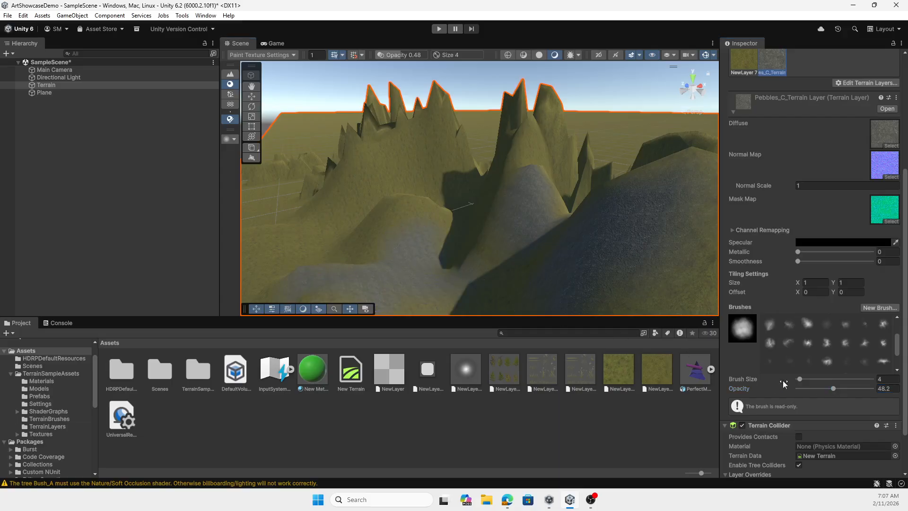
pyautogui.moveTo(833, 389); pyautogui.dragTo(847, 391)
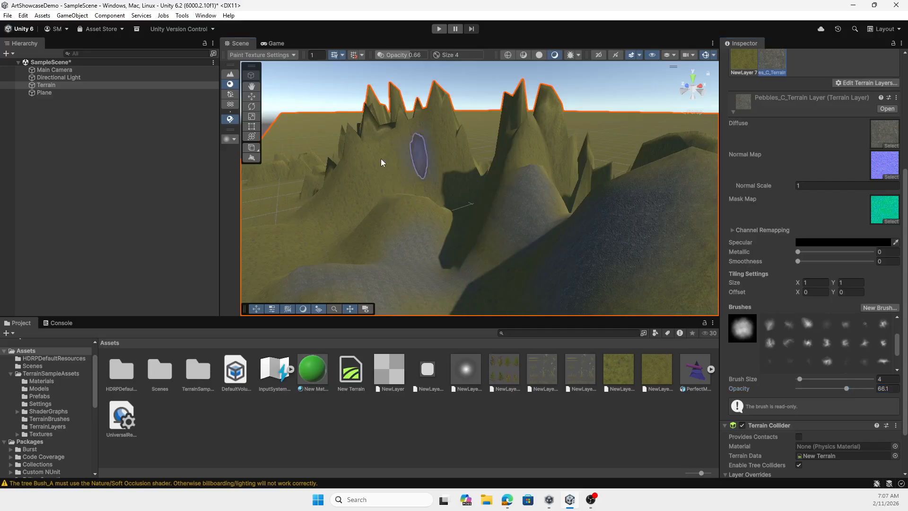
pyautogui.moveTo(409, 170); pyautogui.dragTo(435, 115)
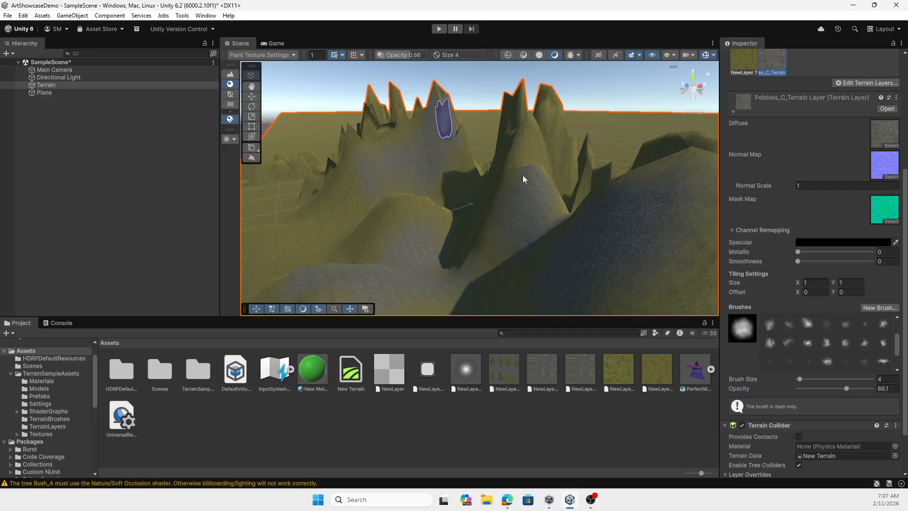
# Set the brush opacity to 84 and paint pebbles over the steep twin peaks and the shaded hill beside them
pyautogui.moveTo(846, 388); pyautogui.dragTo(860, 389)
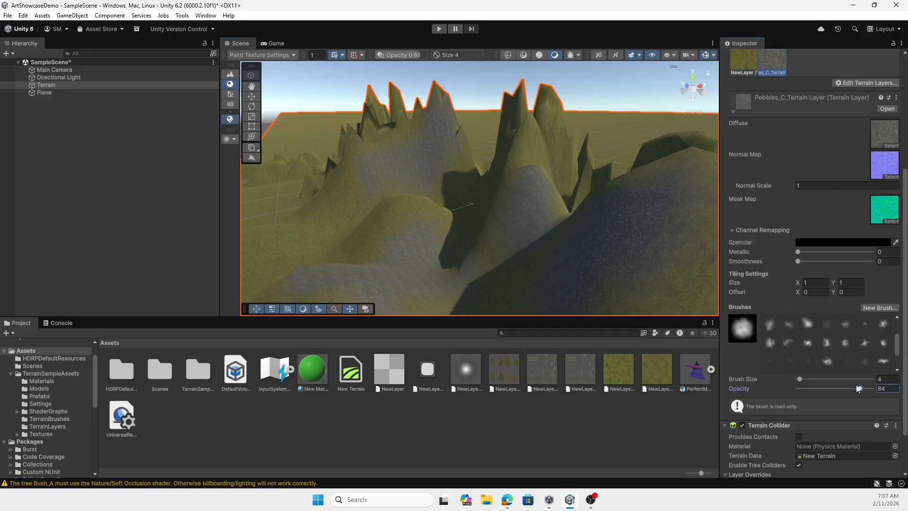
pyautogui.scroll(4, 521, 144)
pyautogui.scroll(-3, 527, 145)
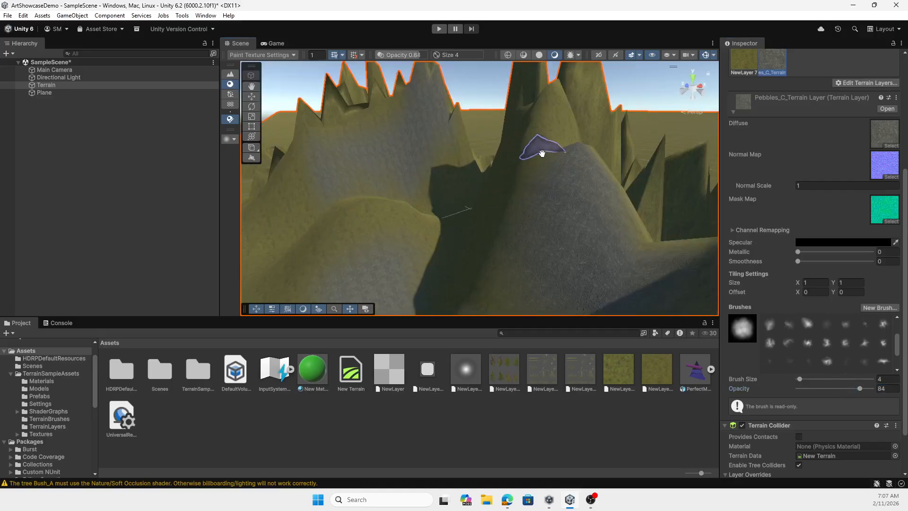
pyautogui.moveTo(541, 151)
pyautogui.mouseDown(button='middle')
pyautogui.moveTo(528, 189)
pyautogui.moveTo(531, 174)
pyautogui.mouseUp(button='middle')
pyautogui.scroll(3, 525, 209)
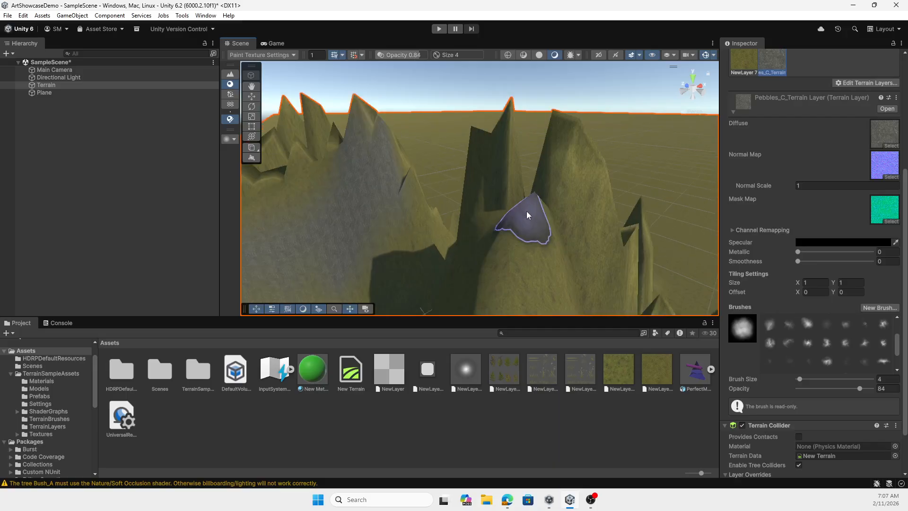
pyautogui.moveTo(533, 226)
pyautogui.mouseDown()
pyautogui.moveTo(521, 237)
pyautogui.moveTo(545, 219)
pyautogui.moveTo(577, 162)
pyautogui.moveTo(563, 146)
pyautogui.moveTo(596, 173)
pyautogui.moveTo(580, 189)
pyautogui.moveTo(574, 161)
pyautogui.moveTo(487, 144)
pyautogui.moveTo(510, 261)
pyautogui.moveTo(424, 245)
pyautogui.mouseUp()
pyautogui.scroll(-3, 422, 239)
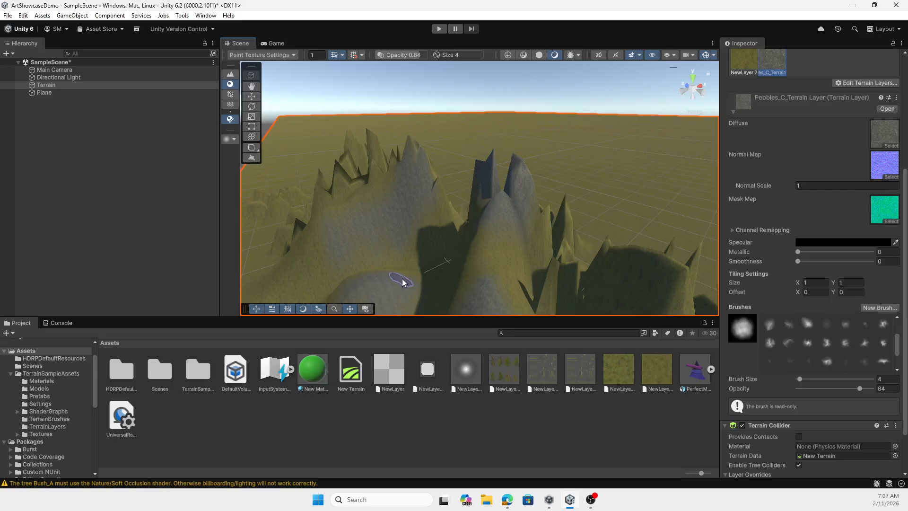
pyautogui.moveTo(605, 267); pyautogui.dragTo(653, 284)
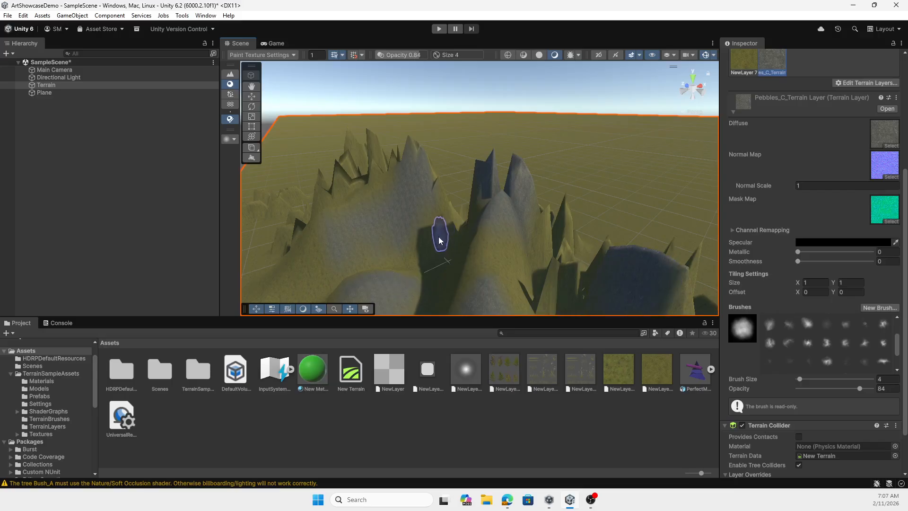
# Add the existing Heather_TerrainLayer to the terrain as a third layer
pyautogui.scroll(2, 439, 241)
pyautogui.scroll(4, 823, 246)
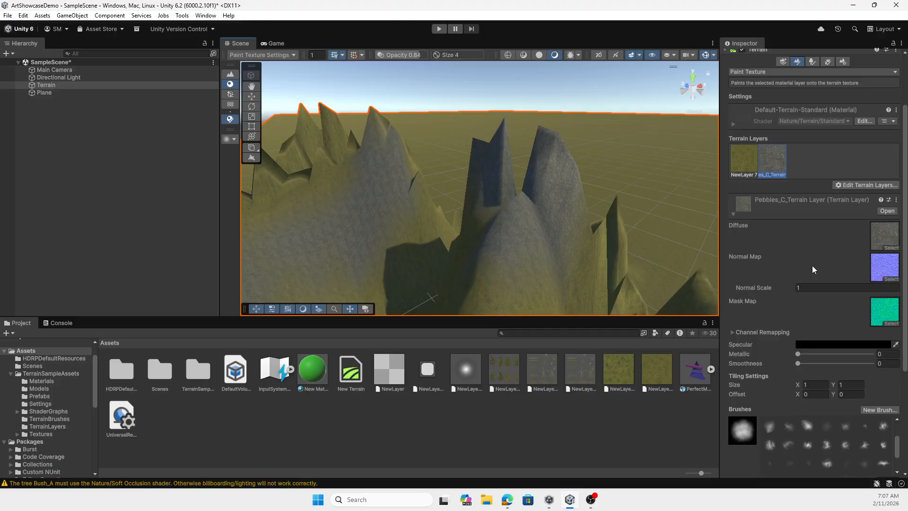
pyautogui.click(861, 184)
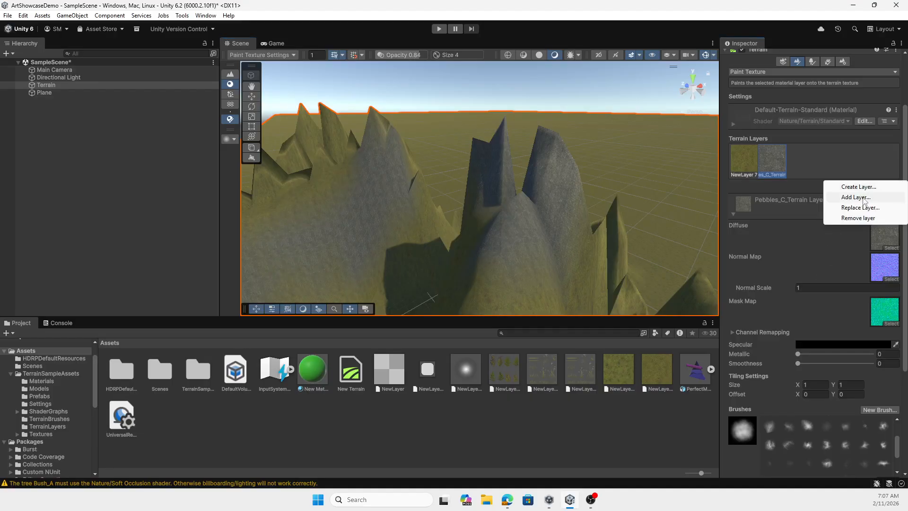
pyautogui.click(856, 197)
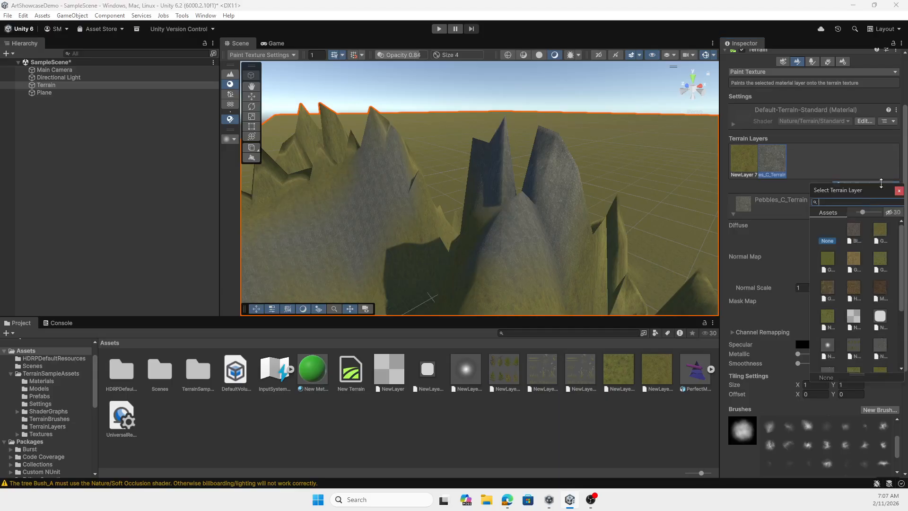
pyautogui.click(854, 289)
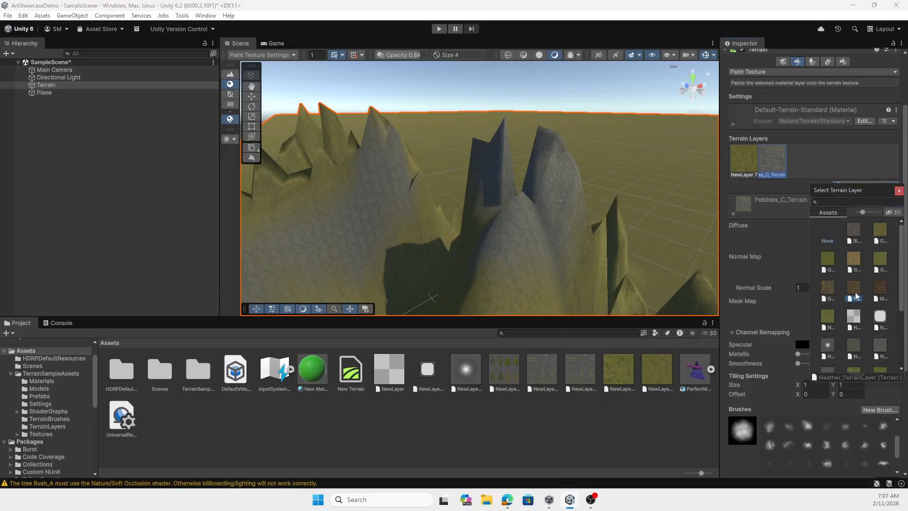
pyautogui.doubleClick(855, 294)
# Make the heather layer active and paint it over the foreground hill and the ground near the white plane
pyautogui.click(801, 166)
pyautogui.scroll(-6, 480, 258)
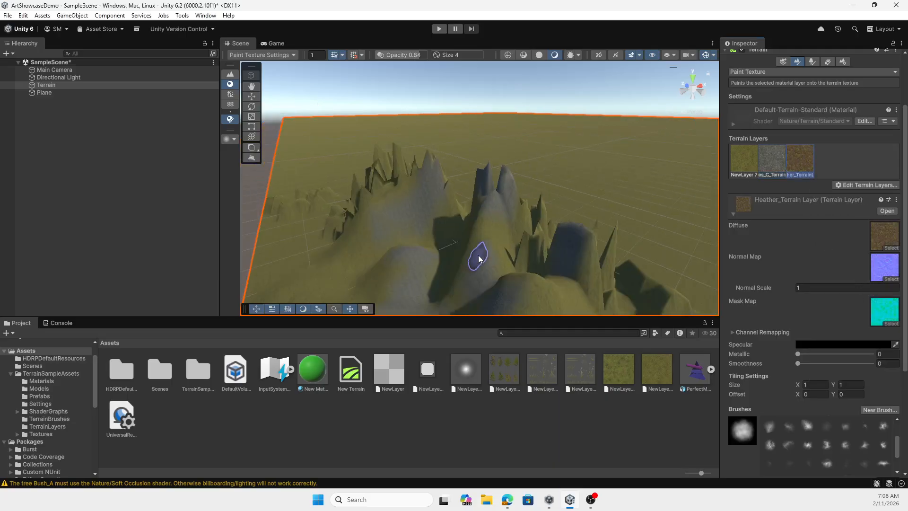
pyautogui.moveTo(469, 267); pyautogui.dragTo(474, 243, button='middle')
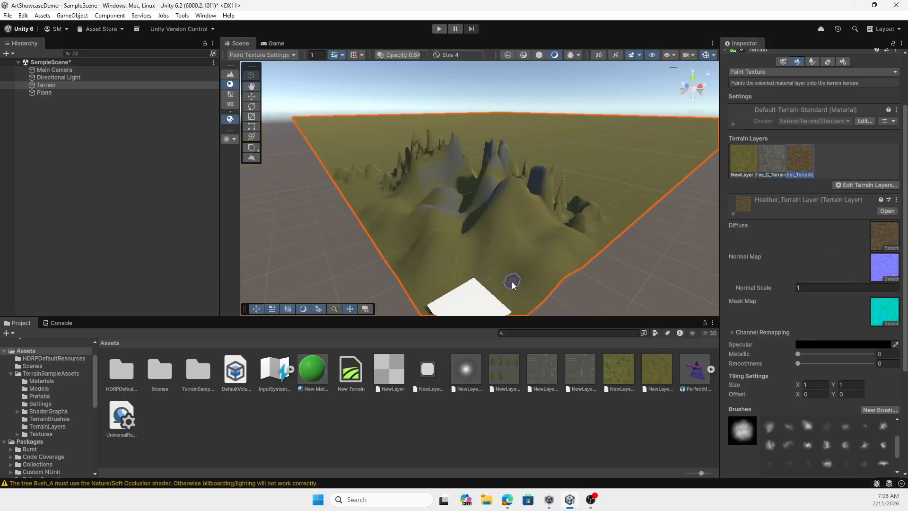
pyautogui.moveTo(513, 283)
pyautogui.mouseDown()
pyautogui.moveTo(495, 263)
pyautogui.moveTo(442, 265)
pyautogui.moveTo(472, 257)
pyautogui.moveTo(428, 264)
pyautogui.moveTo(512, 259)
pyautogui.moveTo(502, 239)
pyautogui.moveTo(531, 231)
pyautogui.moveTo(555, 264)
pyautogui.moveTo(567, 241)
pyautogui.moveTo(514, 213)
pyautogui.mouseUp()
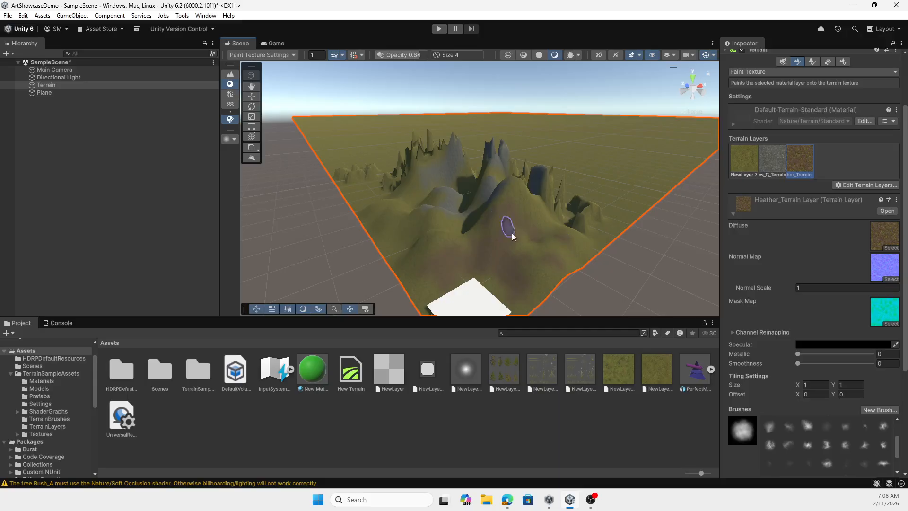
pyautogui.scroll(6, 512, 233)
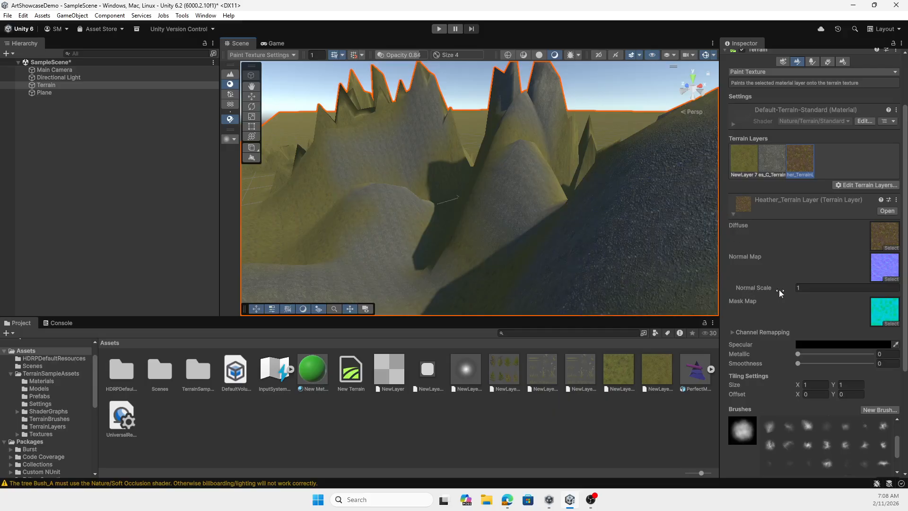
# Switch the terrain to Paint Trees, and place Bush_B on the pebbled hill and Bush_A on the dark slope from the TerrainSampleAssets Prefabs folder
pyautogui.scroll(4, 799, 272)
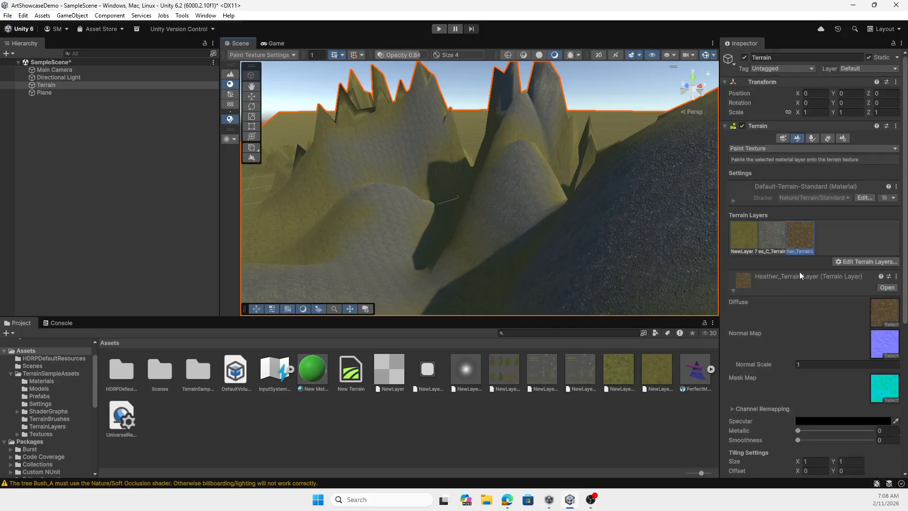
pyautogui.click(812, 138)
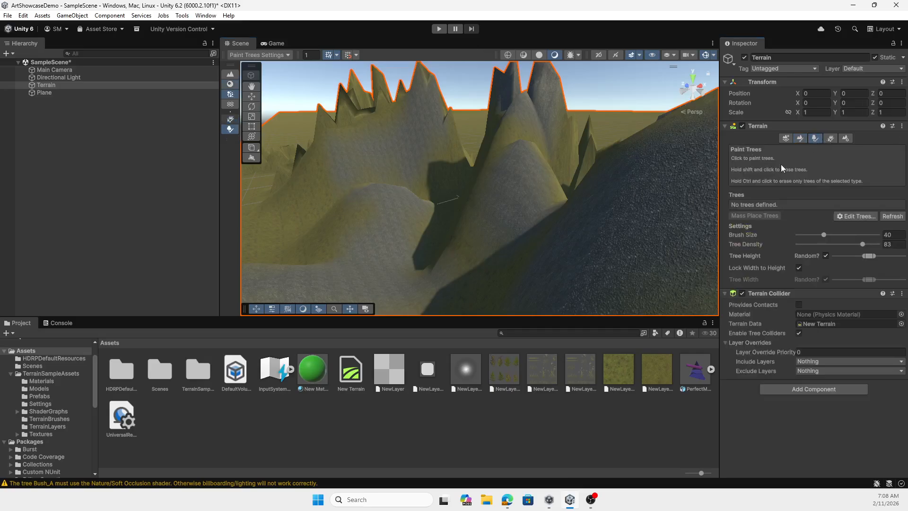
pyautogui.doubleClick(206, 386)
pyautogui.doubleClick(205, 377)
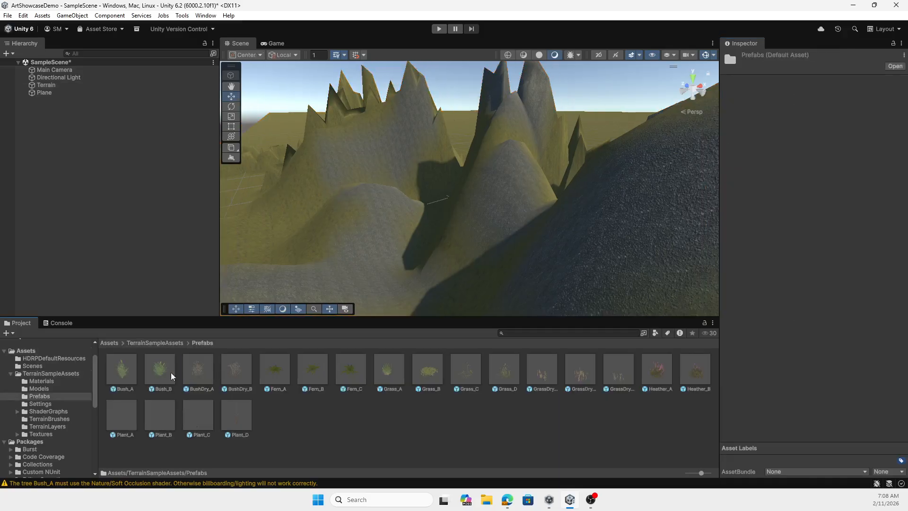
pyautogui.moveTo(172, 376); pyautogui.dragTo(353, 261)
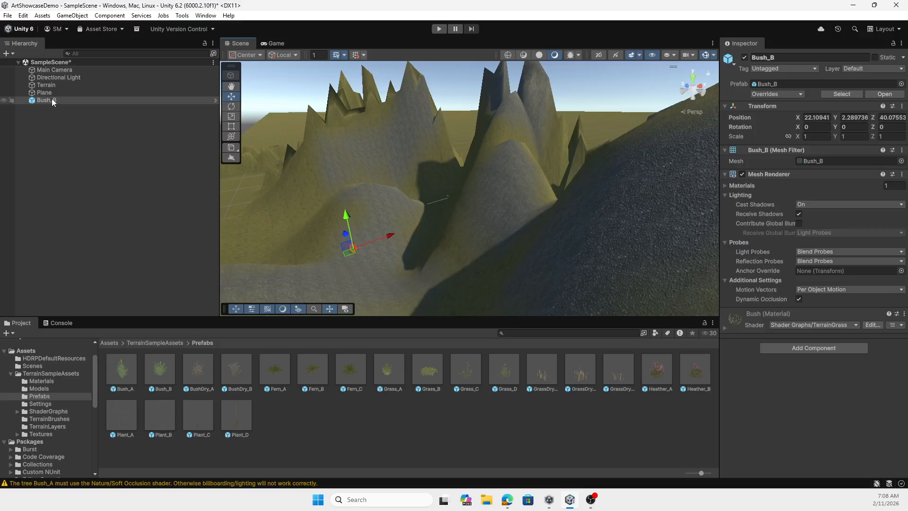
pyautogui.moveTo(123, 369)
pyautogui.mouseDown()
pyautogui.moveTo(512, 285)
pyautogui.moveTo(592, 236)
pyautogui.mouseUp()
# Add the BushDry_B prefab to the terrain's paintable trees, leaving the bend factor at 0
pyautogui.click(620, 262)
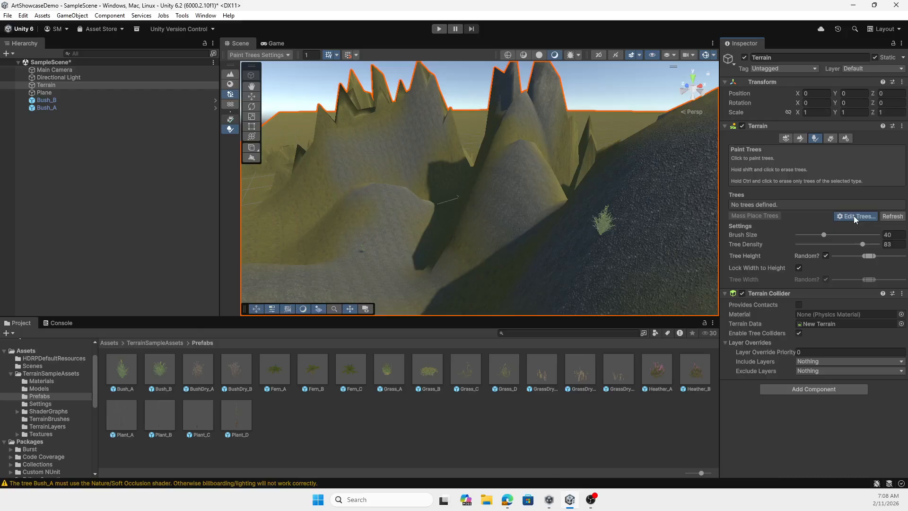
pyautogui.click(854, 217)
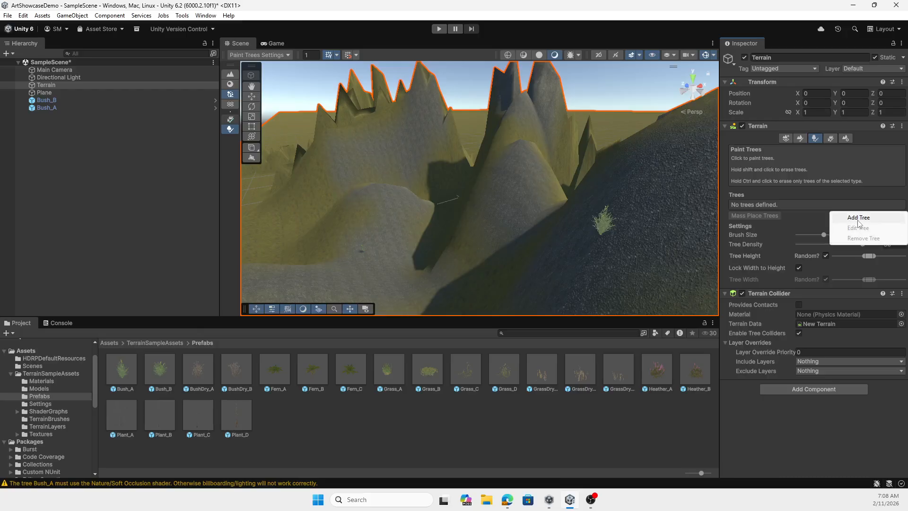
pyautogui.click(859, 219)
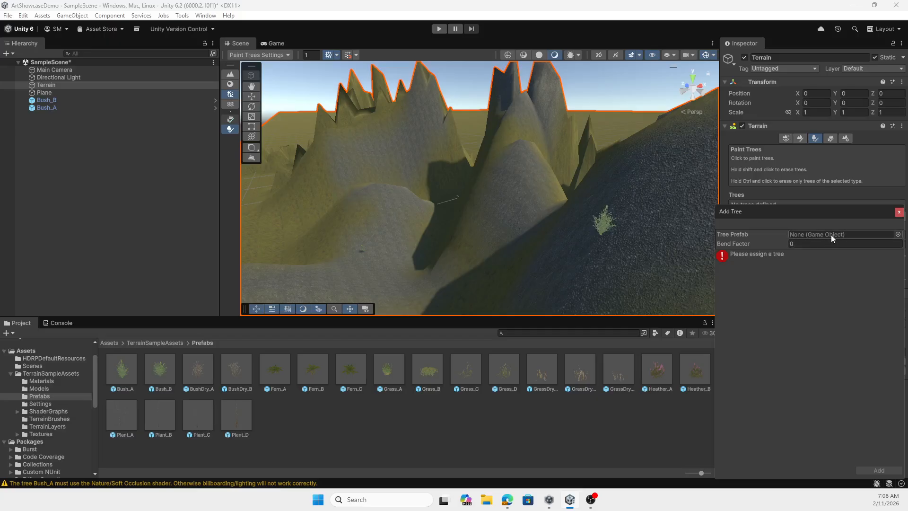
pyautogui.click(897, 234)
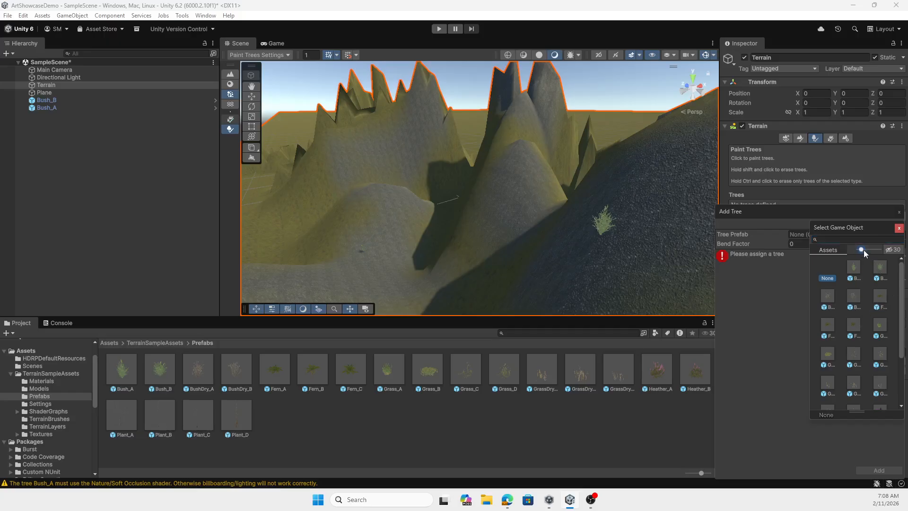
pyautogui.moveTo(863, 250); pyautogui.dragTo(872, 250)
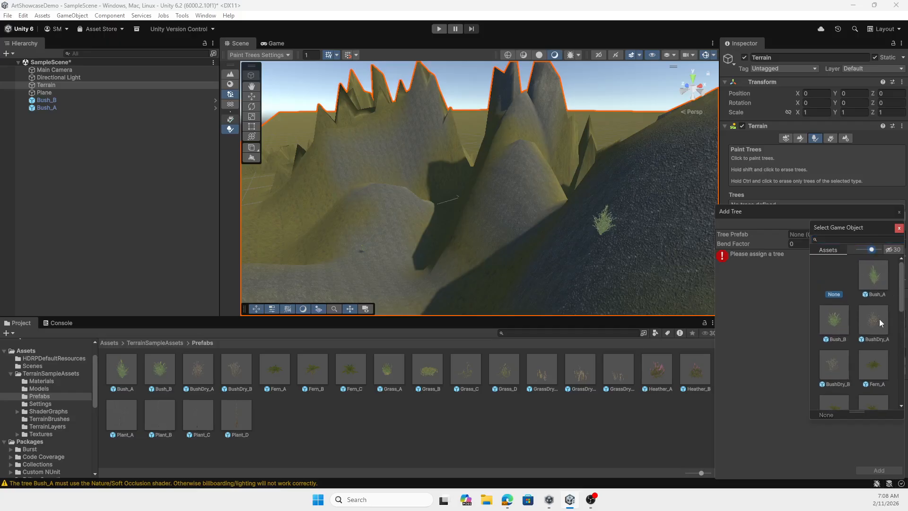
pyautogui.doubleClick(833, 364)
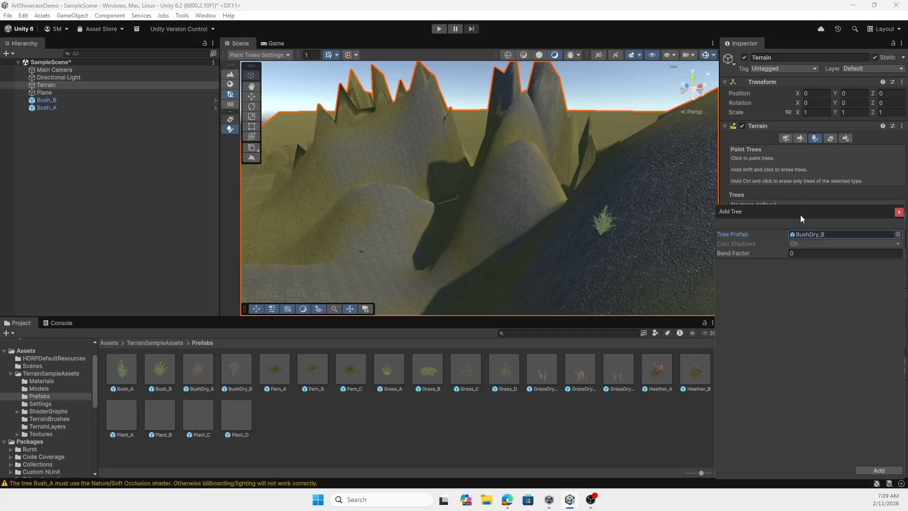
pyautogui.moveTo(800, 215); pyautogui.dragTo(549, 147)
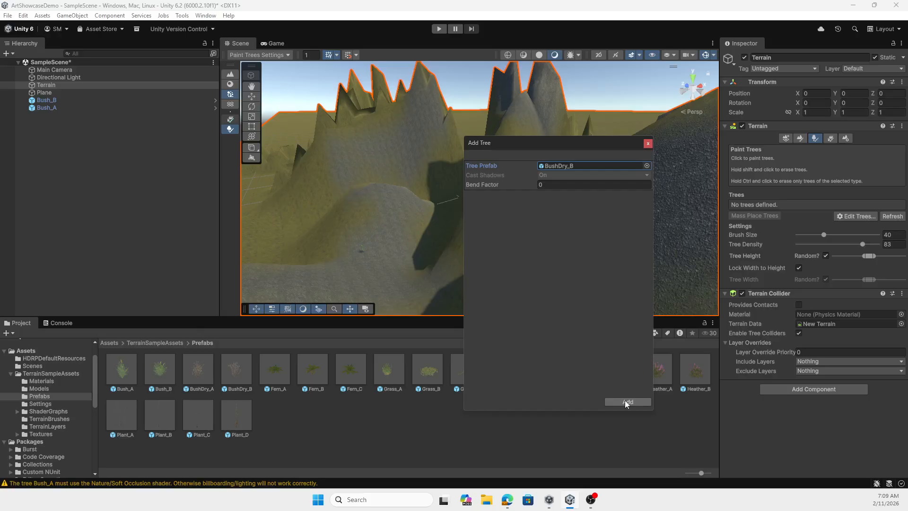
pyautogui.click(628, 402)
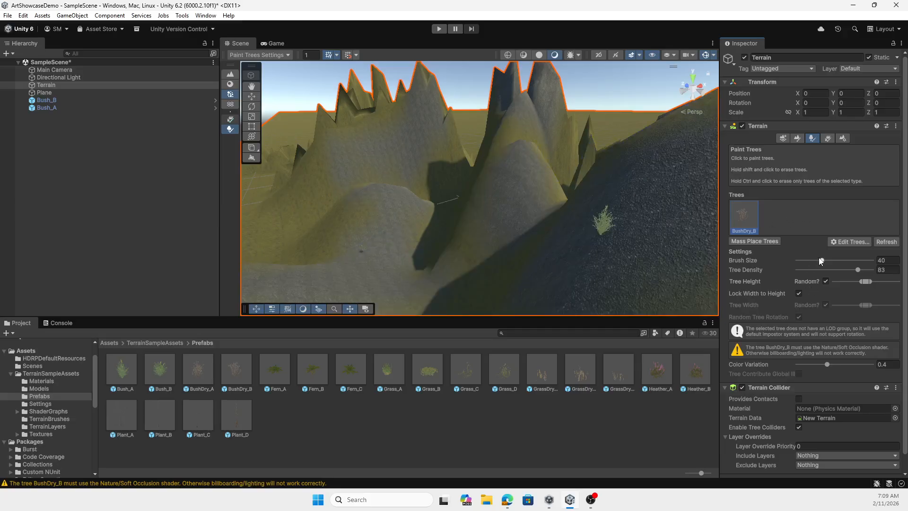
# Set the tree brush size to 2 and tree density to 17, and paint dry bushes on the pebbled hills and dark slope
pyautogui.moveTo(822, 261)
pyautogui.mouseDown()
pyautogui.moveTo(810, 260)
pyautogui.moveTo(842, 270)
pyautogui.moveTo(803, 271)
pyautogui.moveTo(800, 260)
pyautogui.mouseUp()
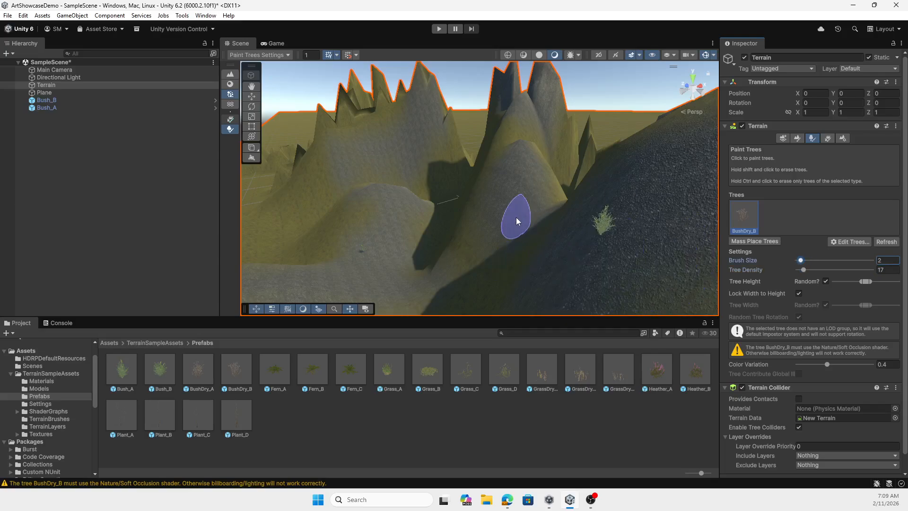
pyautogui.moveTo(515, 212)
pyautogui.mouseDown()
pyautogui.moveTo(511, 203)
pyautogui.moveTo(536, 260)
pyautogui.mouseUp()
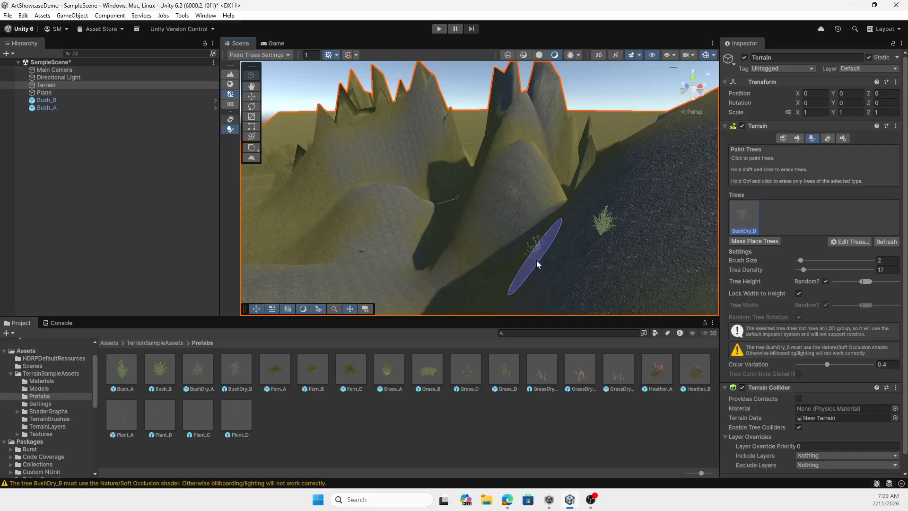
pyautogui.click(617, 266)
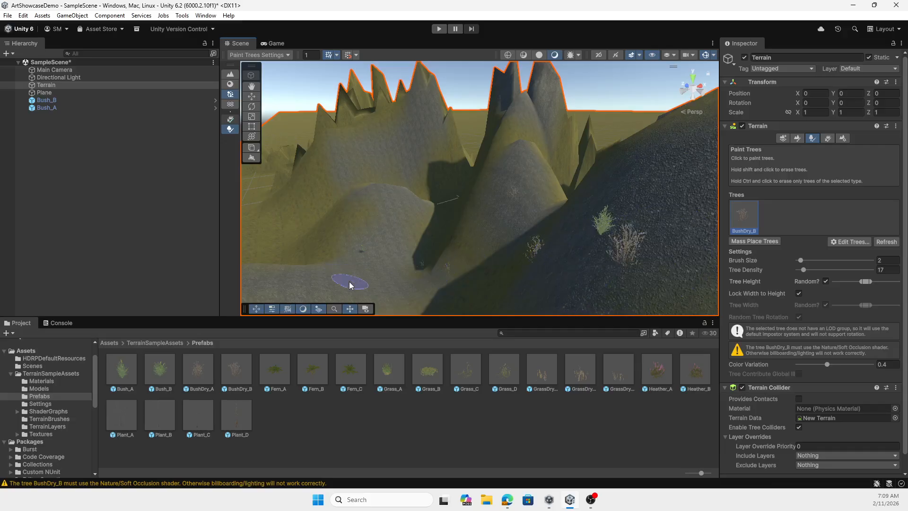
pyautogui.scroll(3, 352, 285)
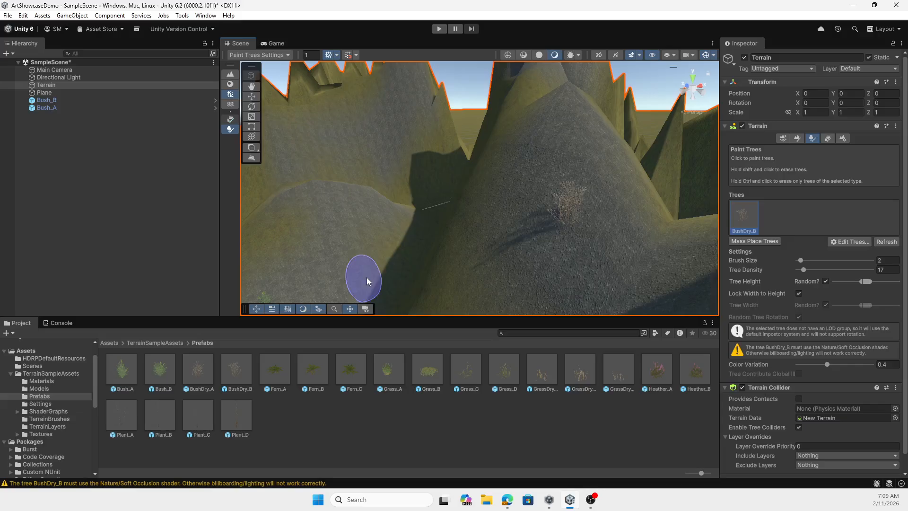
pyautogui.moveTo(367, 277); pyautogui.dragTo(402, 251, button='middle')
pyautogui.click(407, 236)
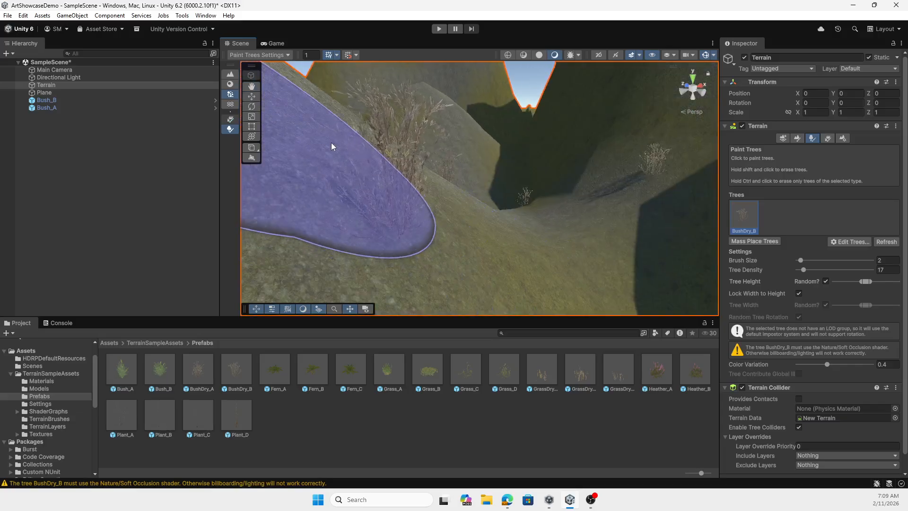
# Paint more BushDry_B bushes along the valley edge and over the large foreground hill's slope
pyautogui.scroll(-8, 368, 157)
pyautogui.scroll(8, 477, 186)
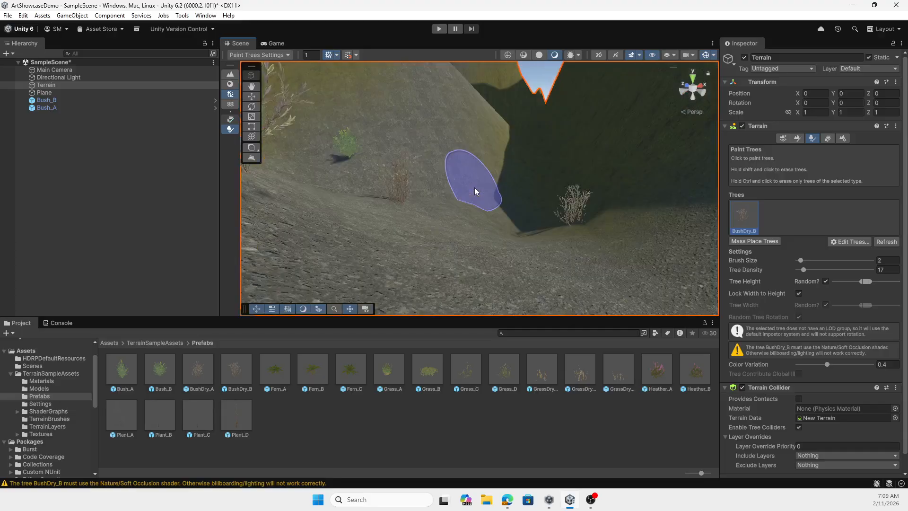
pyautogui.scroll(-5, 477, 192)
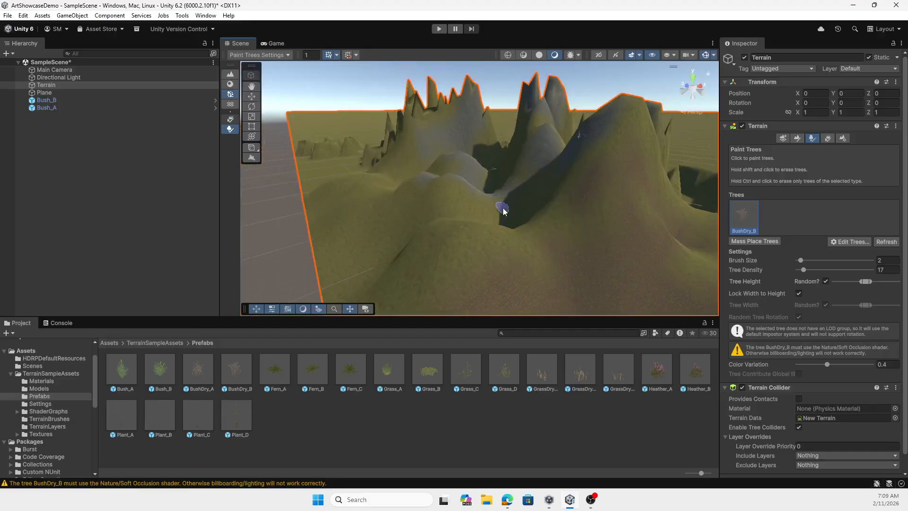
pyautogui.scroll(5, 504, 216)
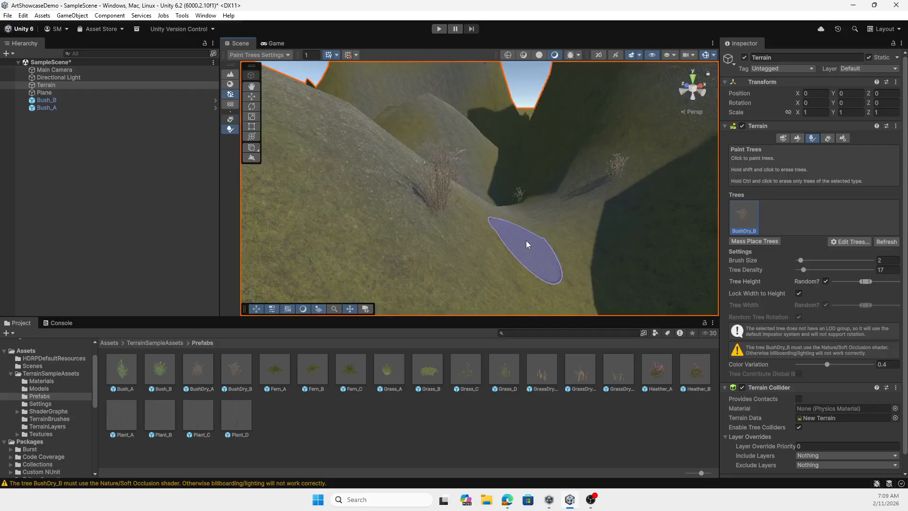
pyautogui.click(597, 250)
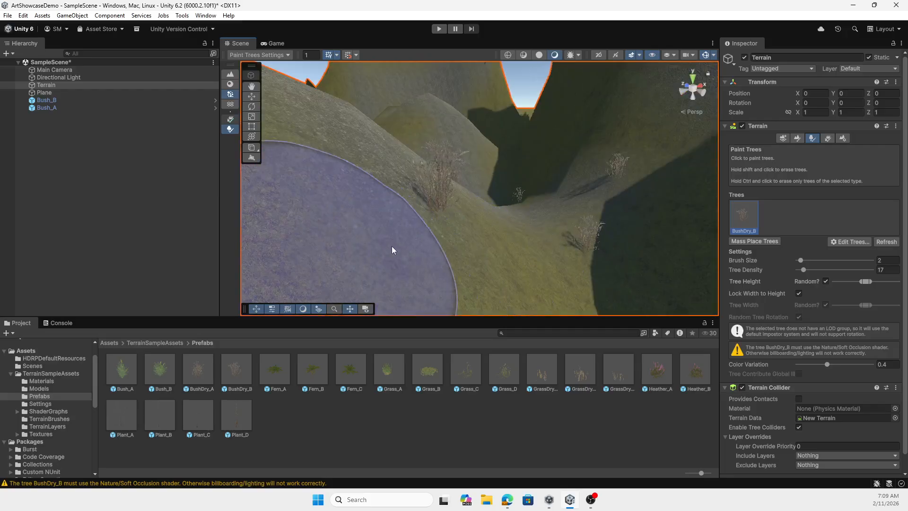
pyautogui.scroll(-5, 494, 244)
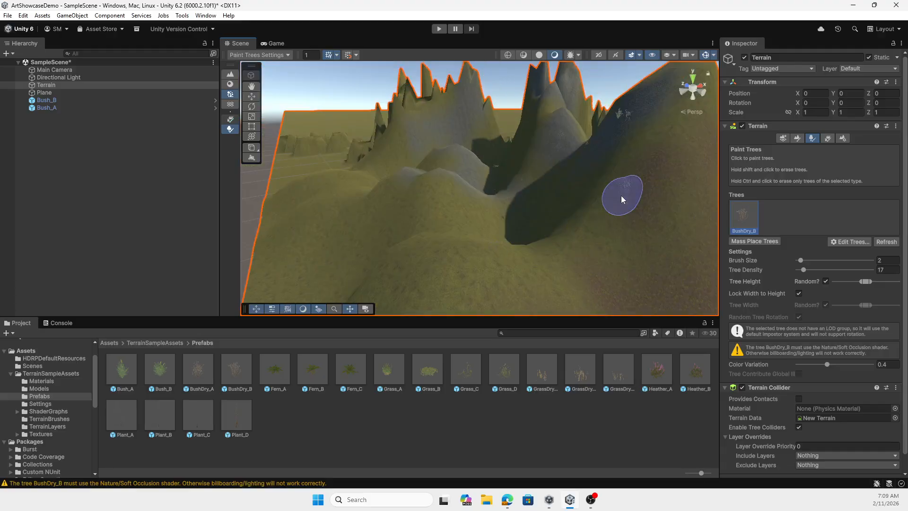
pyautogui.click(573, 269)
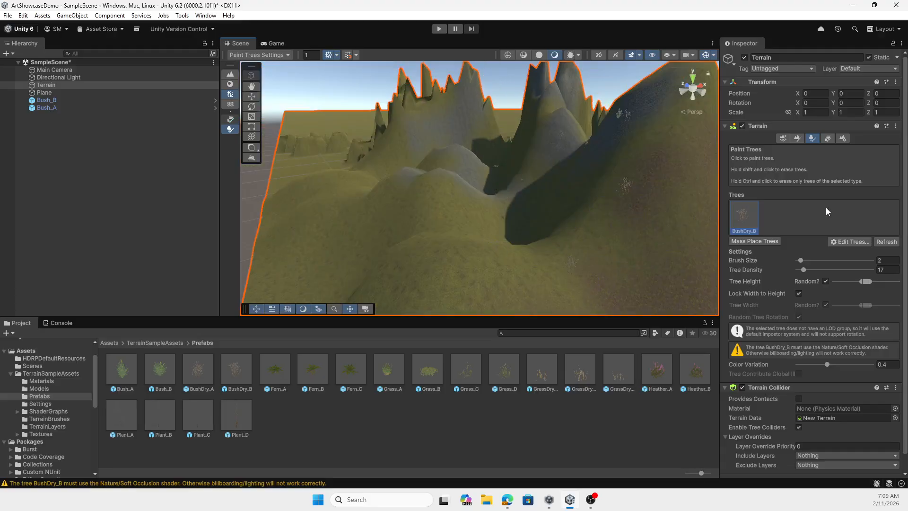
# Add the Heather_A prefab to the terrain's paintable trees, leaving the bend factor at 0
pyautogui.click(859, 241)
pyautogui.click(858, 244)
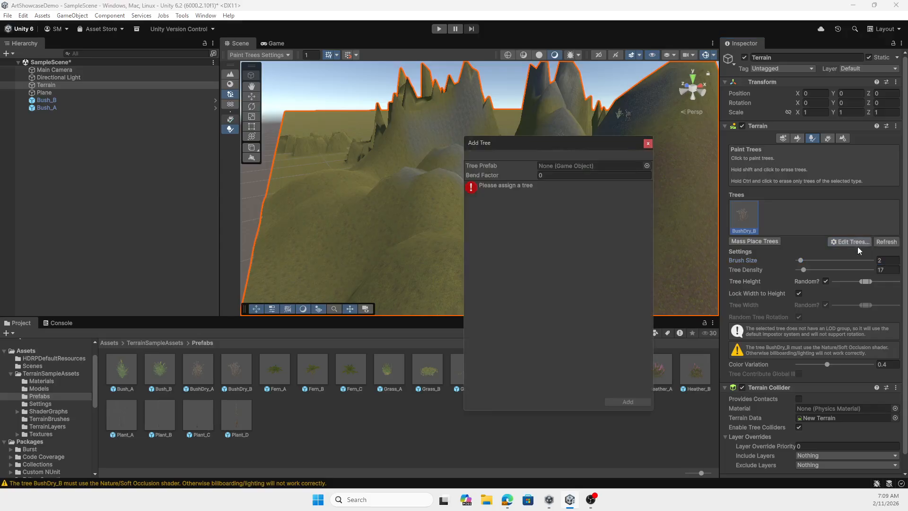
pyautogui.click(647, 165)
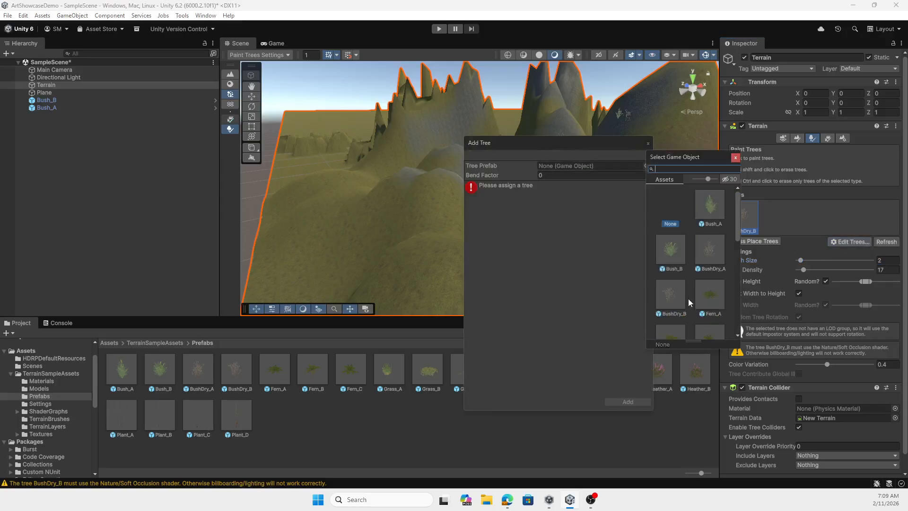
pyautogui.scroll(-1, 688, 299)
pyautogui.scroll(-2, 688, 293)
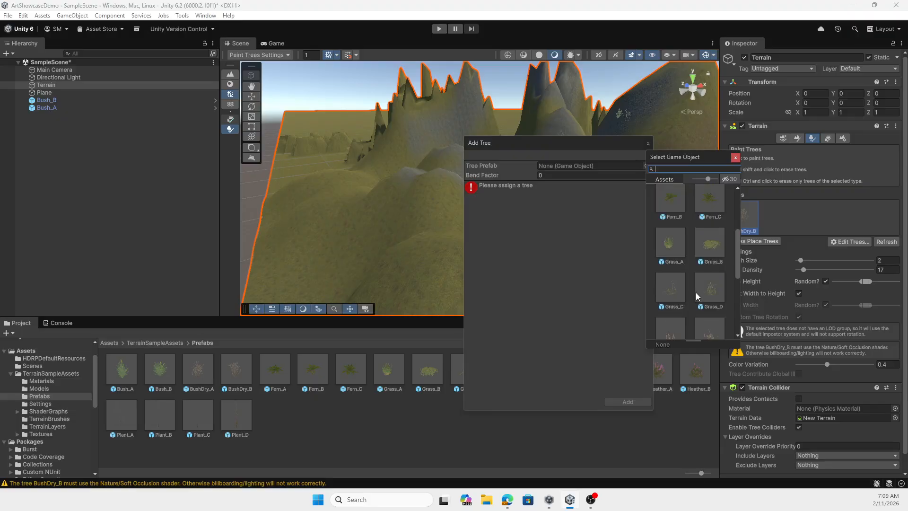
pyautogui.scroll(-1, 677, 280)
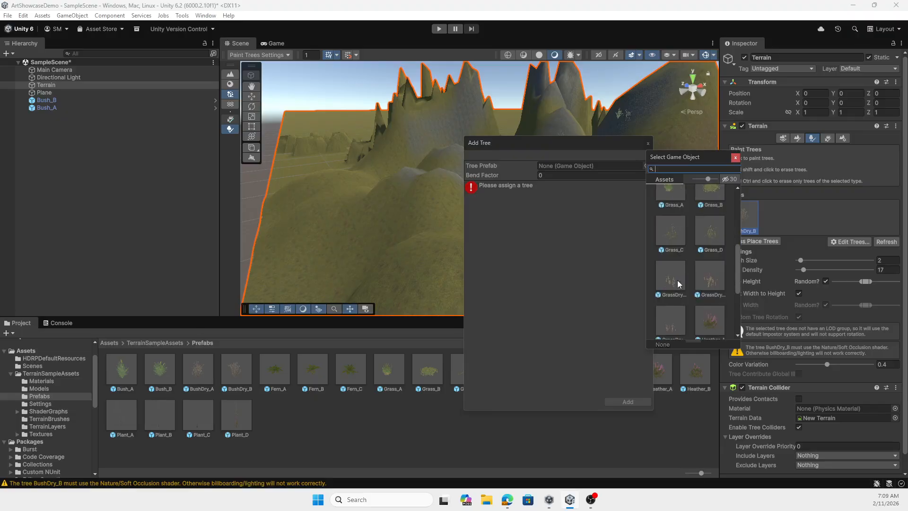
pyautogui.doubleClick(706, 316)
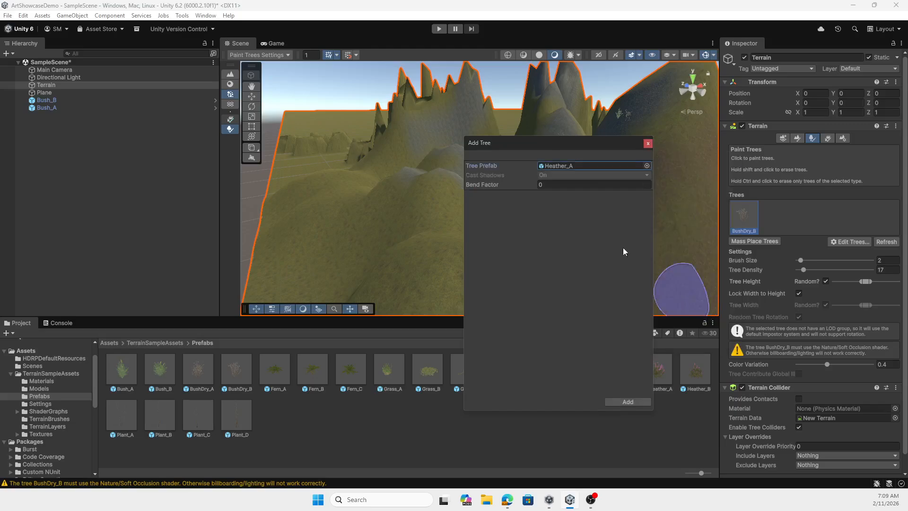
pyautogui.click(647, 402)
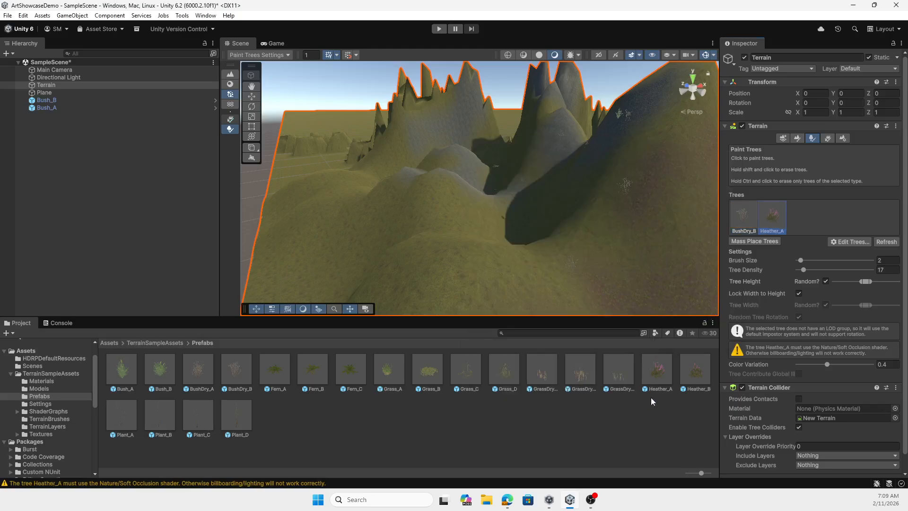
# Paint Heather_A plants on the foreground slope at the foot of the large hill, and check the result in the Game view
pyautogui.click(494, 277)
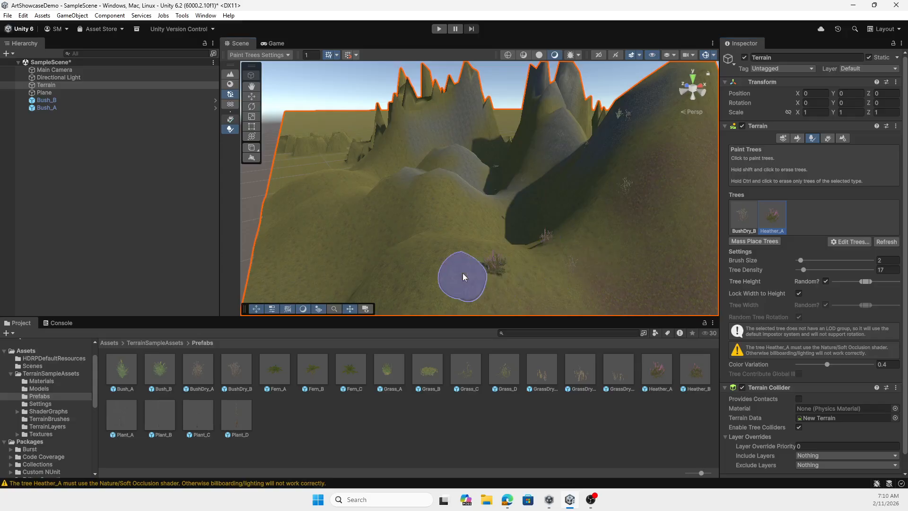
pyautogui.scroll(-3, 589, 268)
pyautogui.scroll(-3, 496, 286)
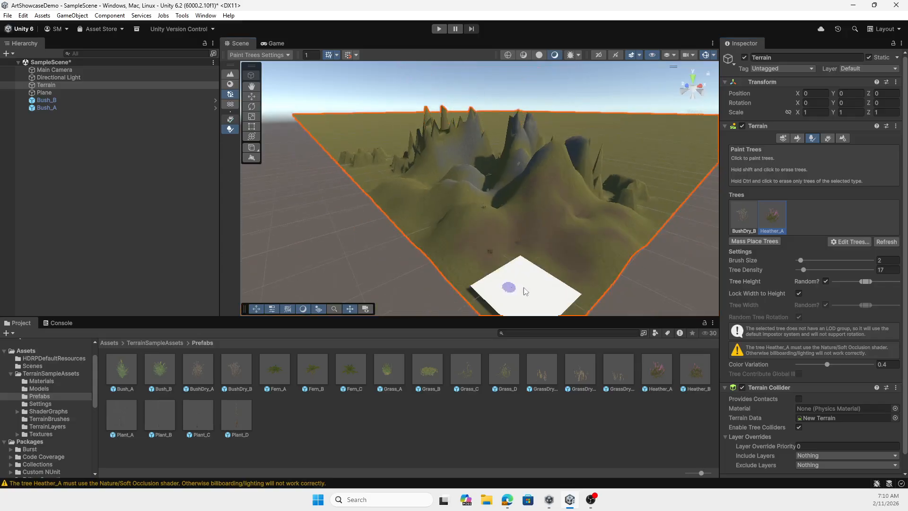
pyautogui.click(273, 45)
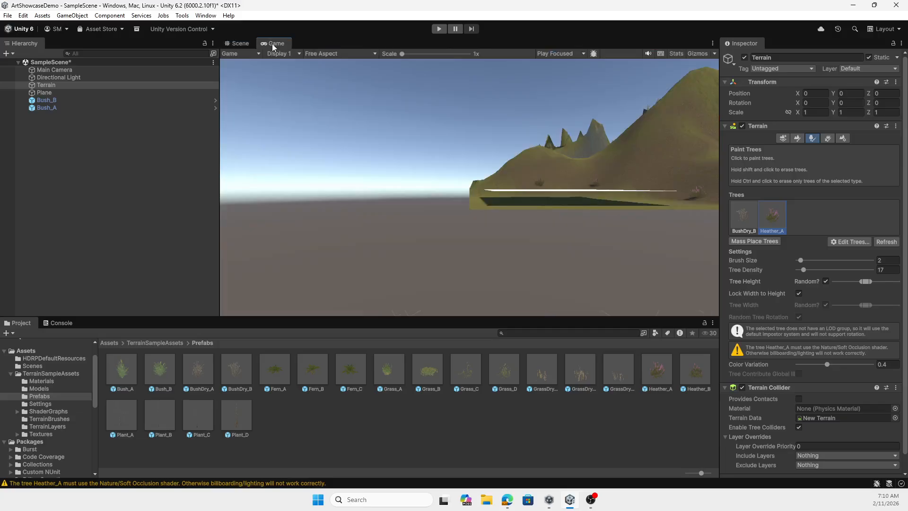
pyautogui.click(241, 44)
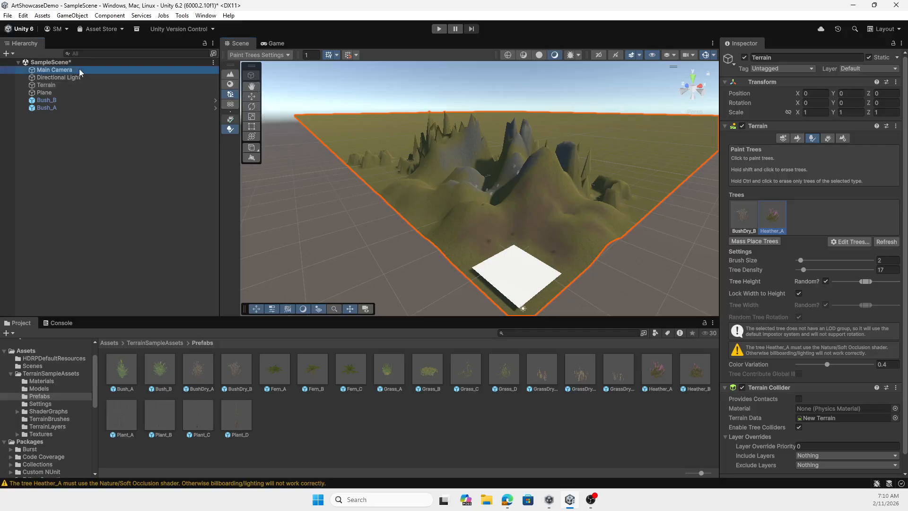
# Move the Main Camera to X 6.8, Z 0 beside the white plane and check its view of the hills
pyautogui.click(62, 70)
pyautogui.scroll(-3, 360, 196)
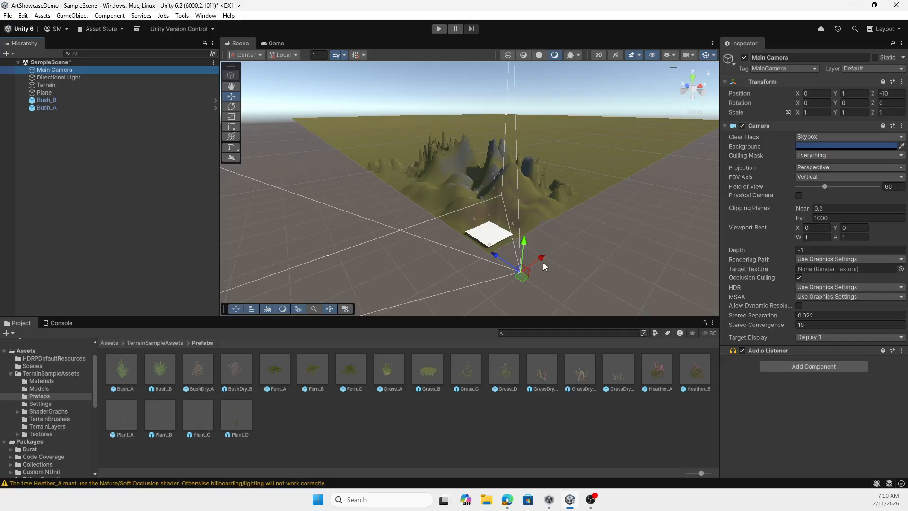
pyautogui.moveTo(543, 262); pyautogui.dragTo(484, 235)
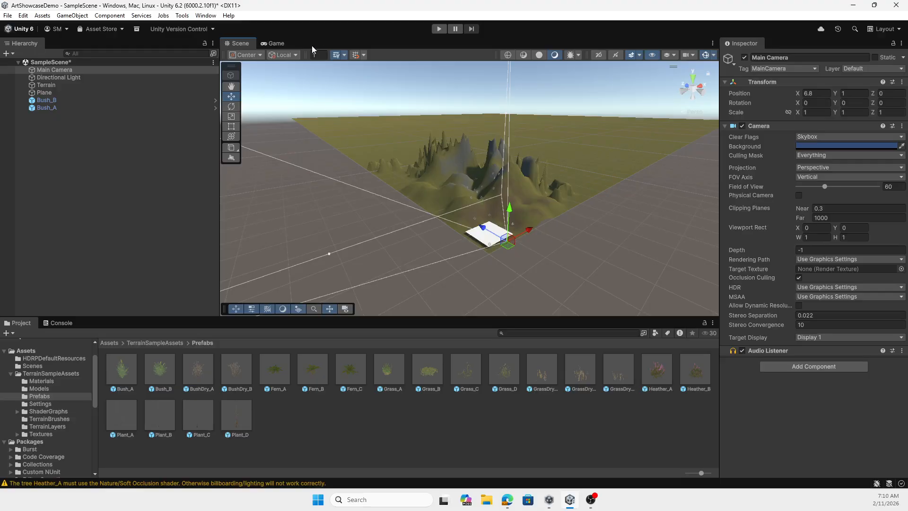
pyautogui.click(276, 44)
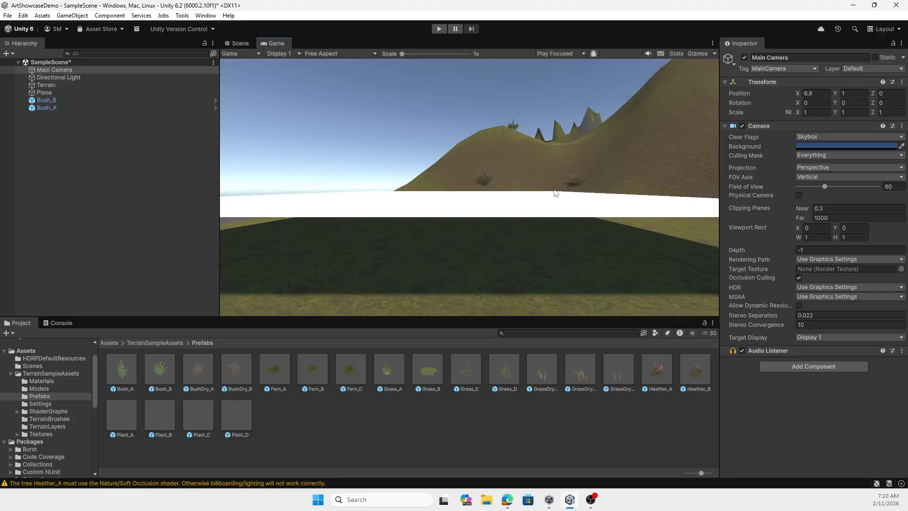
pyautogui.click(241, 43)
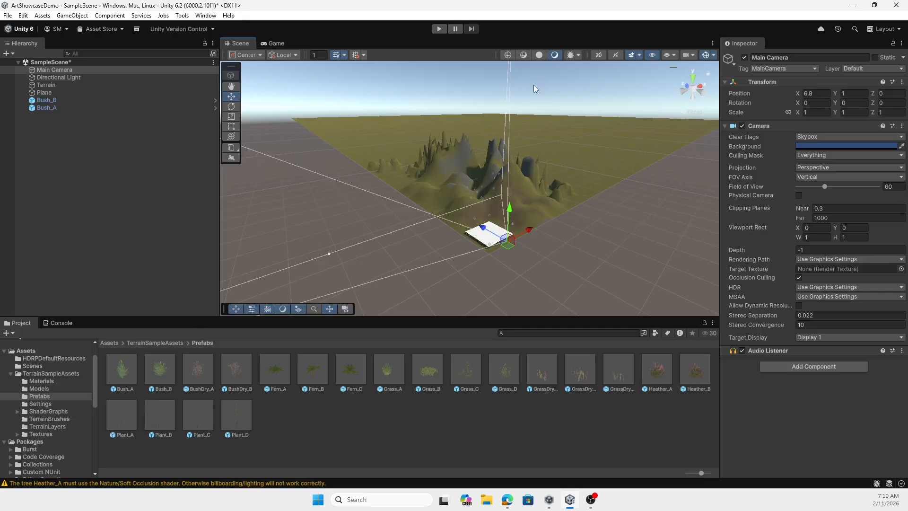
# Select the terrain and switch it to Paint Details
pyautogui.click(524, 206)
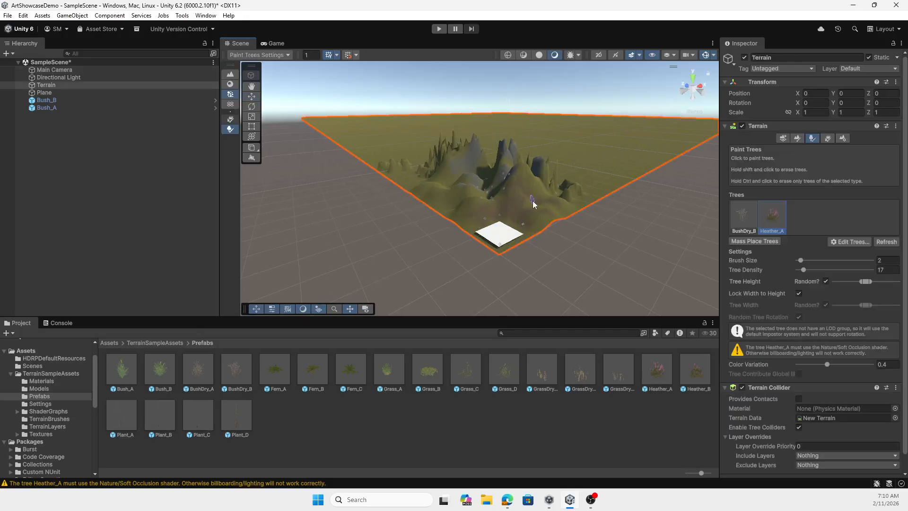
pyautogui.click(829, 138)
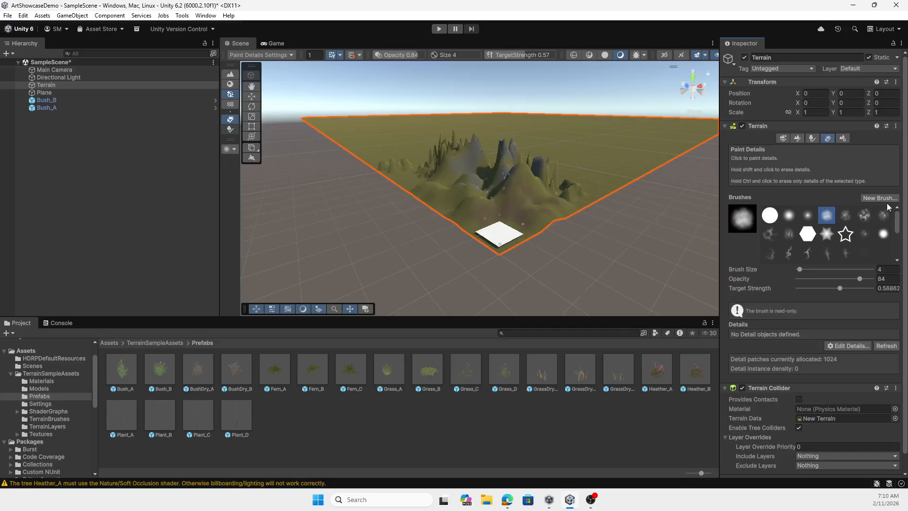
# Add Heather_BaseColor as a grass texture to the terrain's details, keeping the default width, height and density settings
pyautogui.click(846, 347)
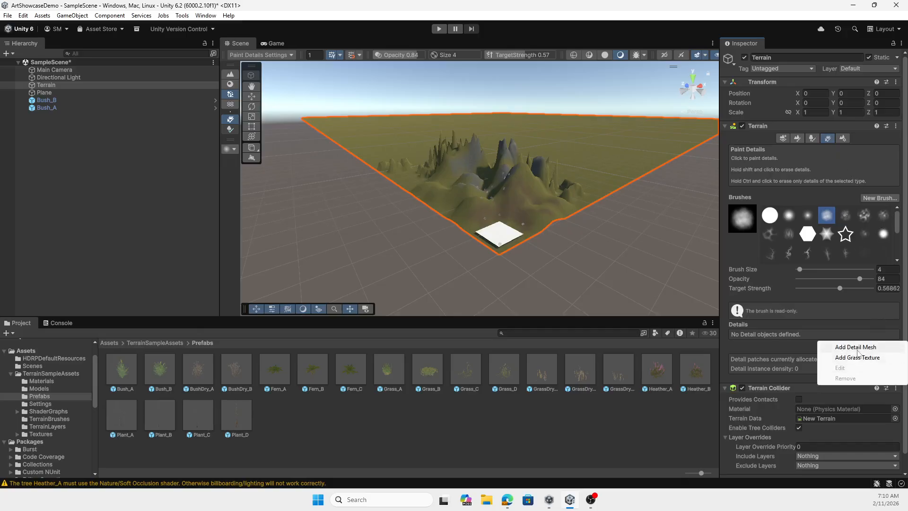
pyautogui.click(858, 358)
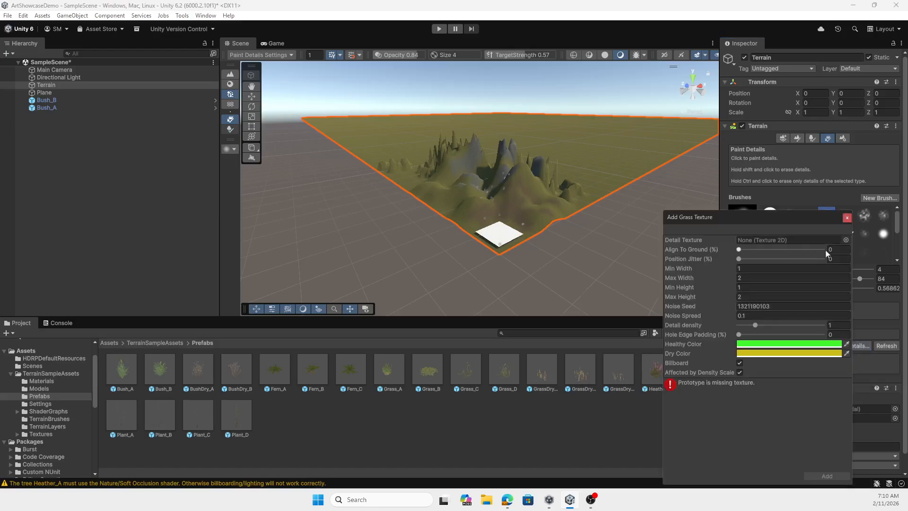
pyautogui.click(846, 240)
pyautogui.scroll(-8, 856, 350)
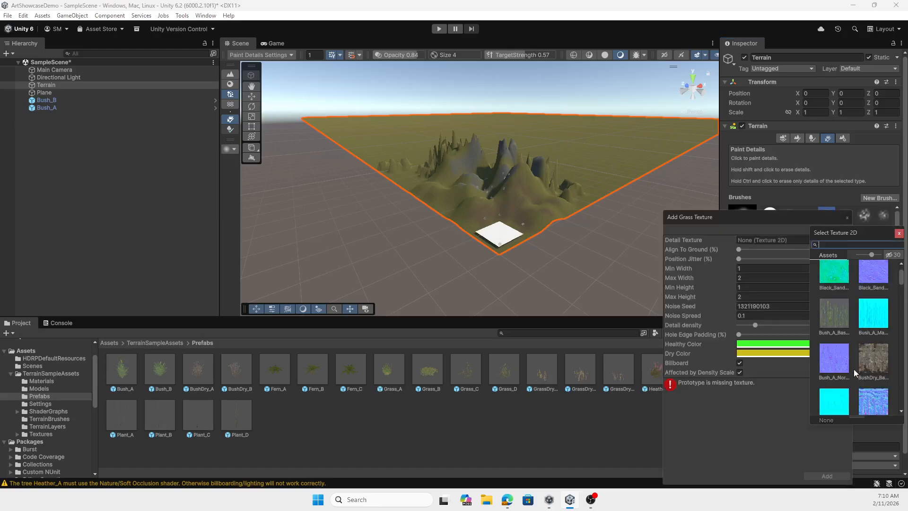
pyautogui.scroll(-6, 855, 365)
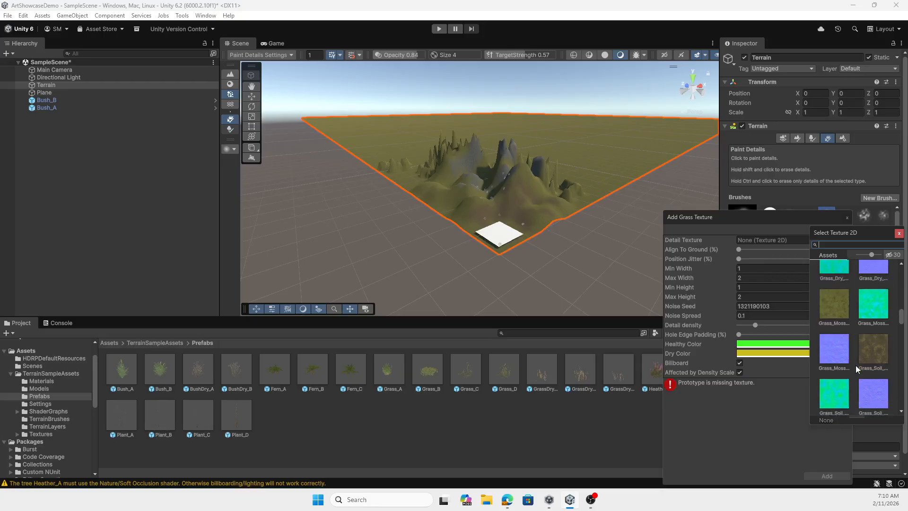
pyautogui.scroll(-3, 855, 365)
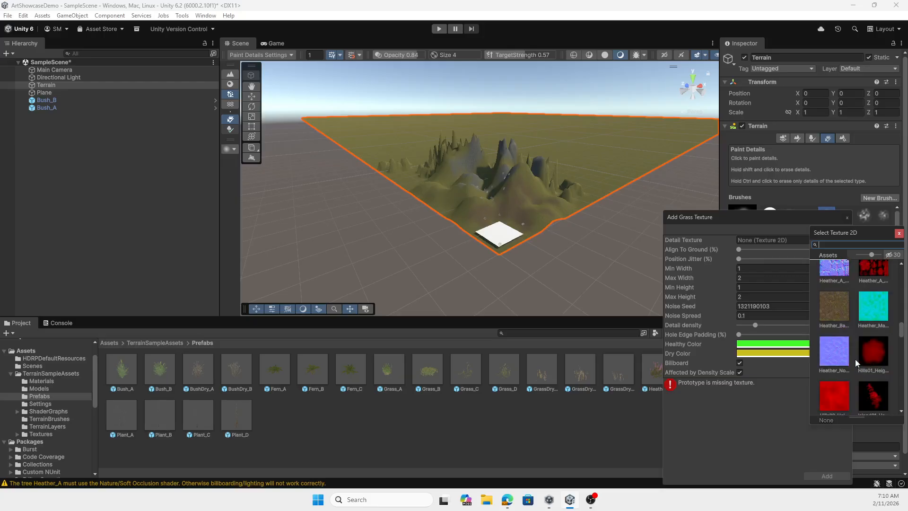
pyautogui.doubleClick(834, 304)
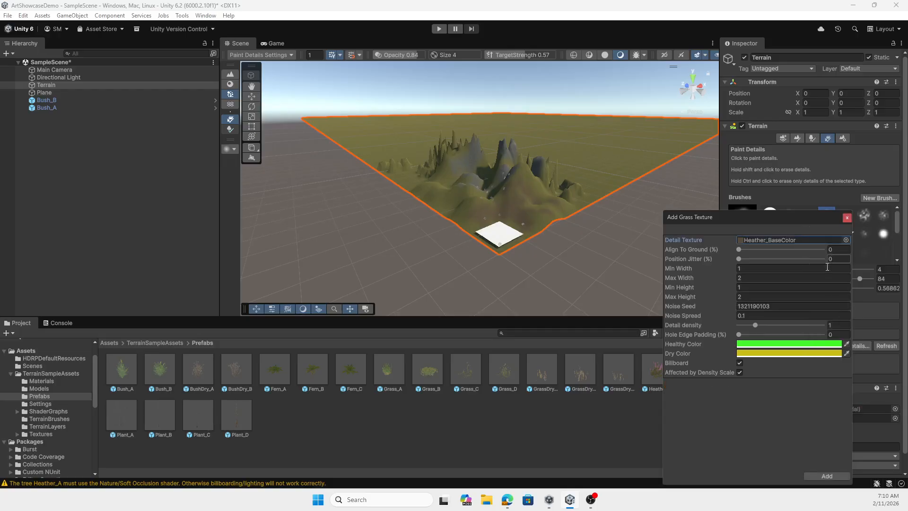
pyautogui.click(832, 476)
# Paint Heather_BaseColor grass details over the green hill, the valley edge and the large foreground hill with brush size 4
pyautogui.scroll(10, 541, 231)
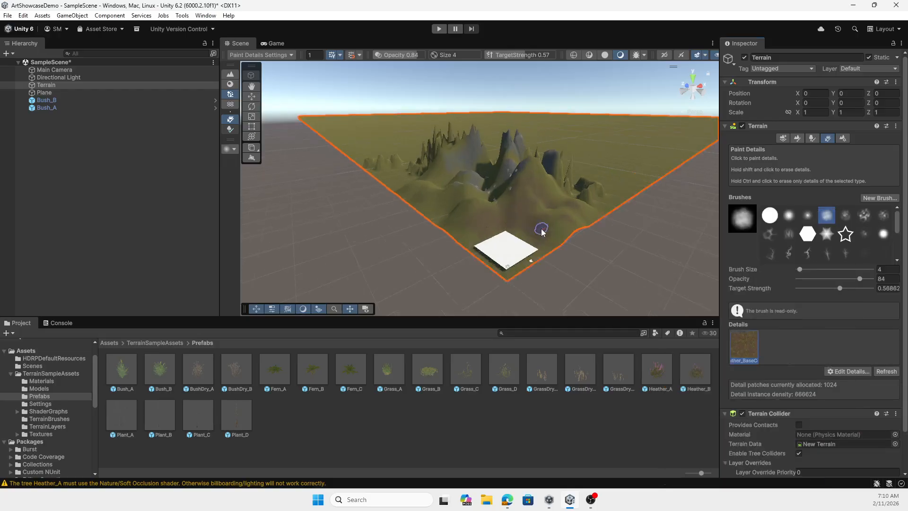
pyautogui.click(358, 251)
pyautogui.moveTo(358, 251)
pyautogui.mouseDown()
pyautogui.moveTo(404, 239)
pyautogui.moveTo(357, 259)
pyautogui.moveTo(312, 246)
pyautogui.moveTo(383, 235)
pyautogui.mouseUp()
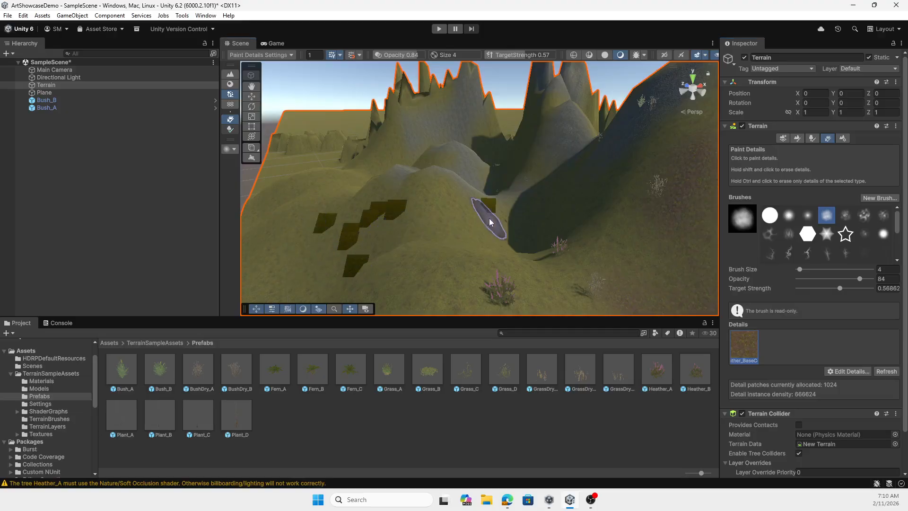
pyautogui.scroll(5, 451, 220)
pyautogui.scroll(-5, 453, 220)
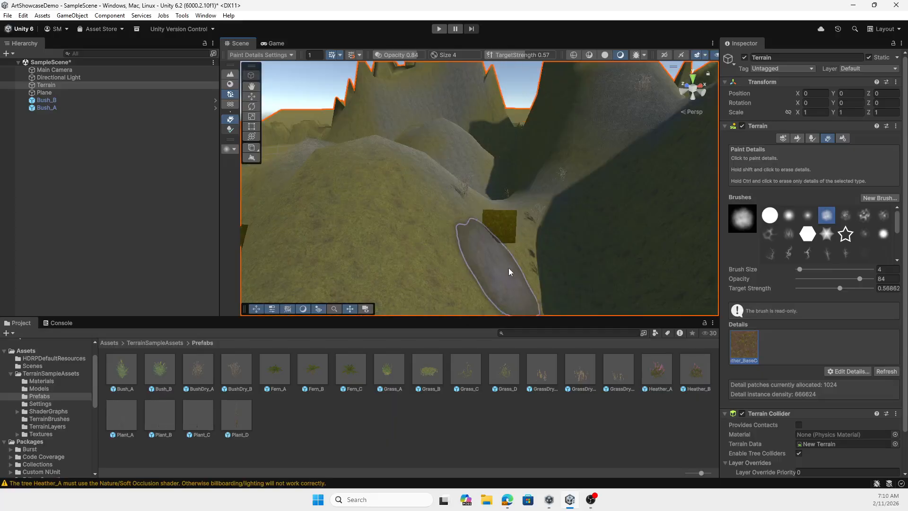
pyautogui.scroll(-5, 641, 237)
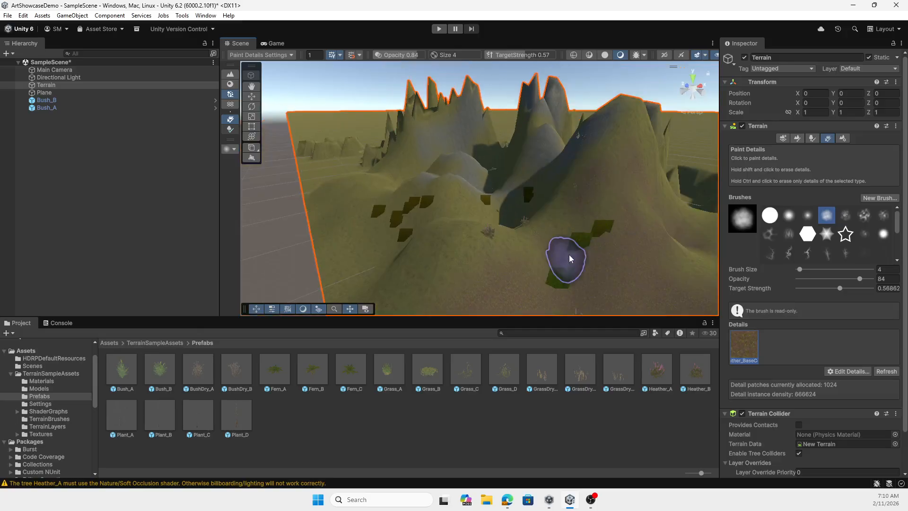
# Check the painted grass texture in the Game view and remove Heather_BaseColor from the terrain's details
pyautogui.click(274, 44)
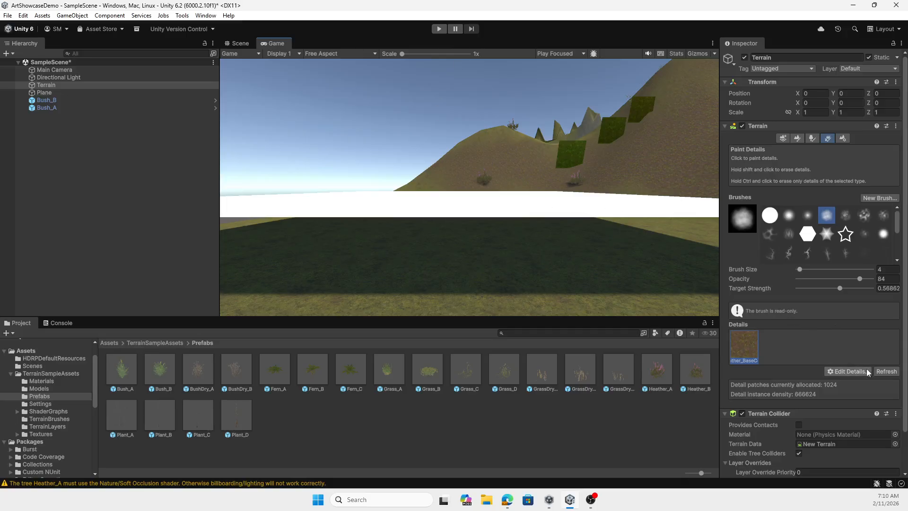
pyautogui.click(835, 372)
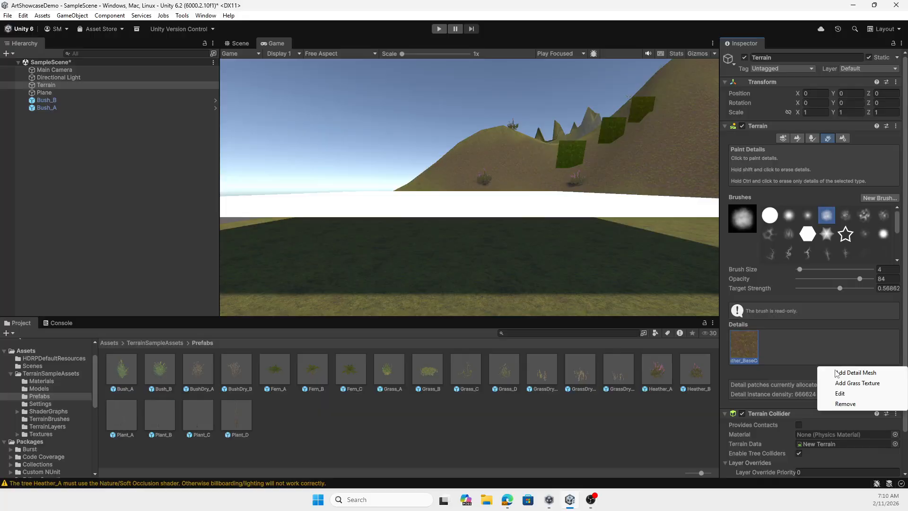
pyautogui.click(838, 403)
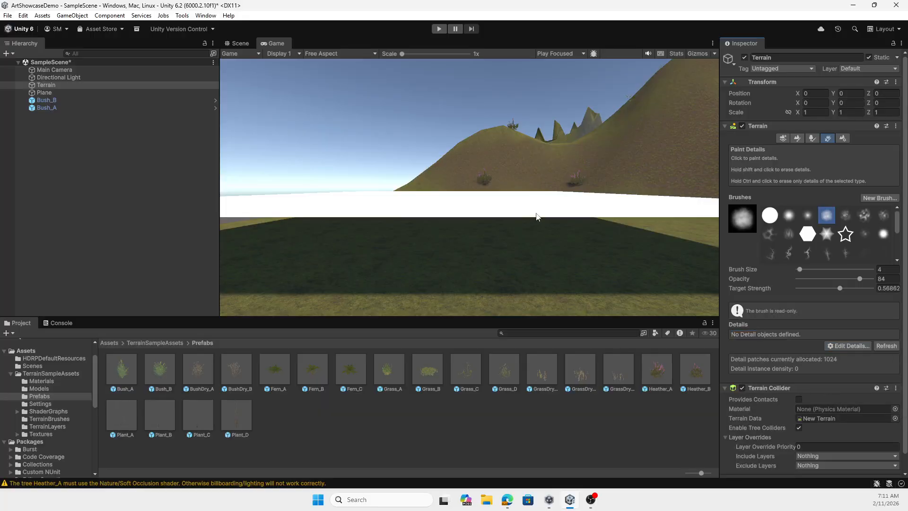
# Add the Grass_D prefab to the terrain's details as a detail mesh, keeping the default size and density settings
pyautogui.click(849, 346)
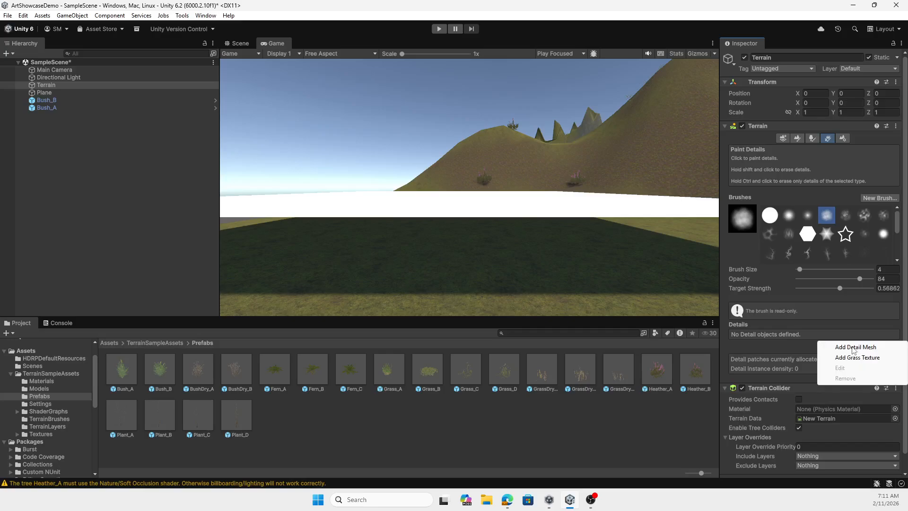
pyautogui.click(861, 346)
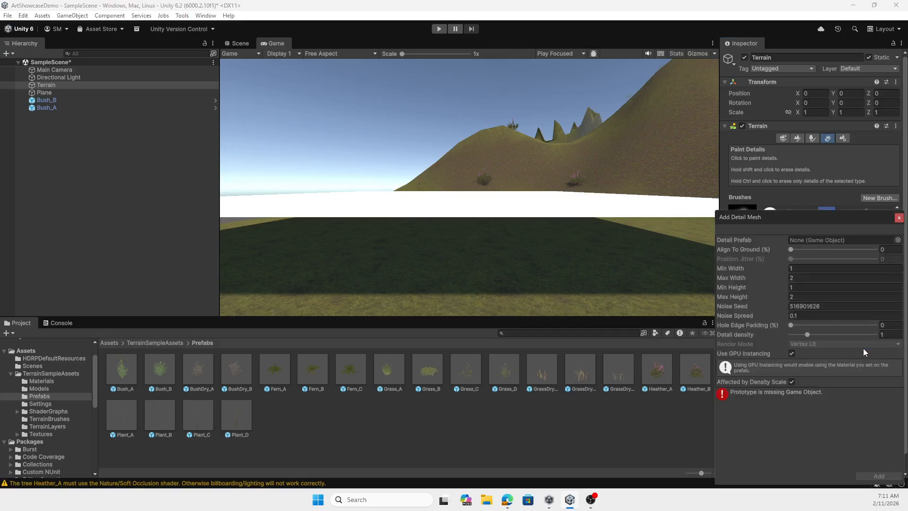
pyautogui.click(898, 240)
pyautogui.scroll(-3, 847, 316)
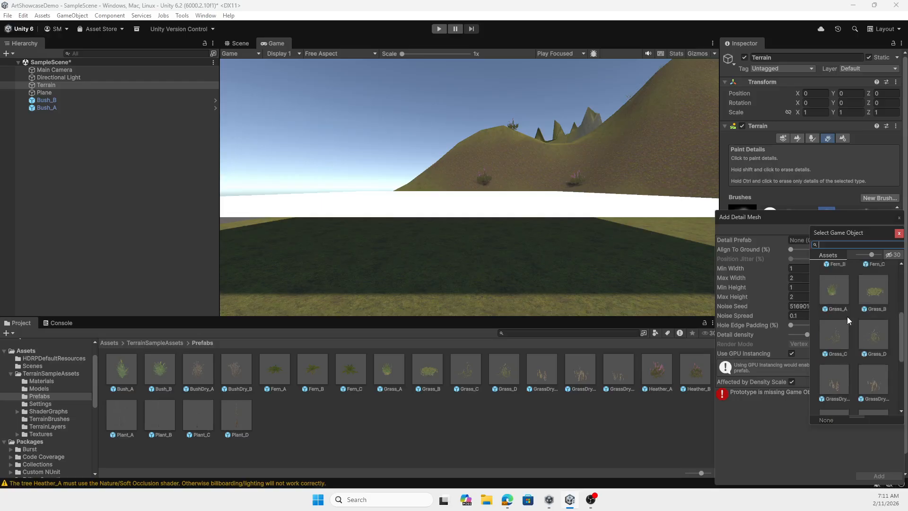
pyautogui.doubleClick(868, 340)
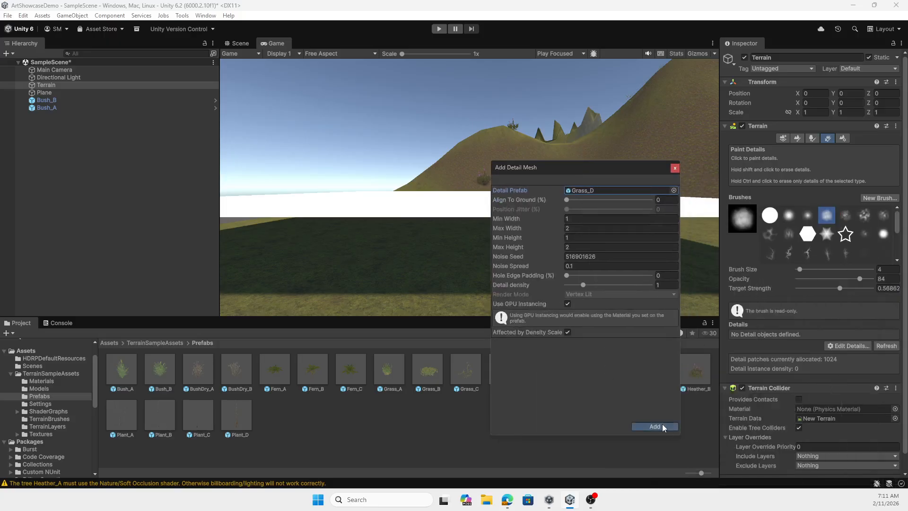
pyautogui.click(654, 428)
# Paint Grass_D details in the Scene view over the green hill beside the dark slope with brush size 4
pyautogui.click(238, 43)
pyautogui.scroll(3, 407, 165)
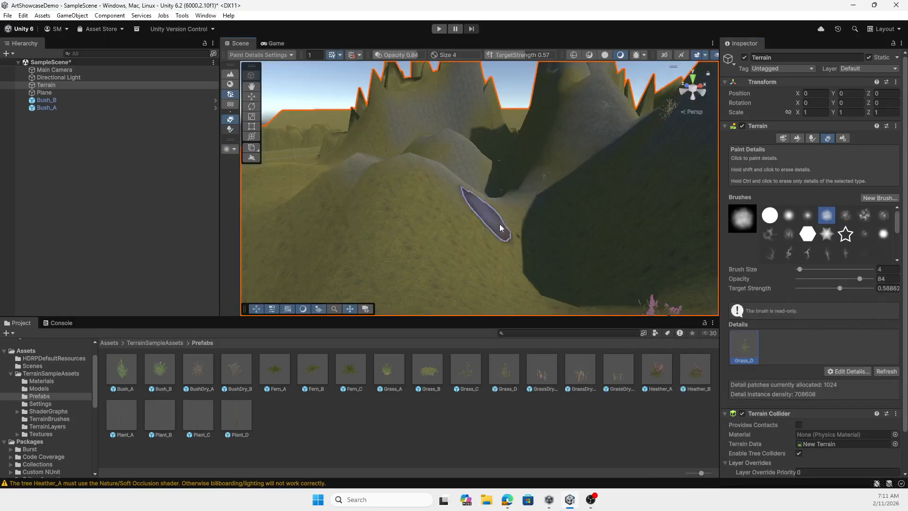
pyautogui.moveTo(438, 247)
pyautogui.mouseDown()
pyautogui.moveTo(362, 251)
pyautogui.moveTo(415, 271)
pyautogui.moveTo(491, 269)
pyautogui.moveTo(430, 284)
pyautogui.mouseUp()
pyautogui.scroll(-5, 461, 250)
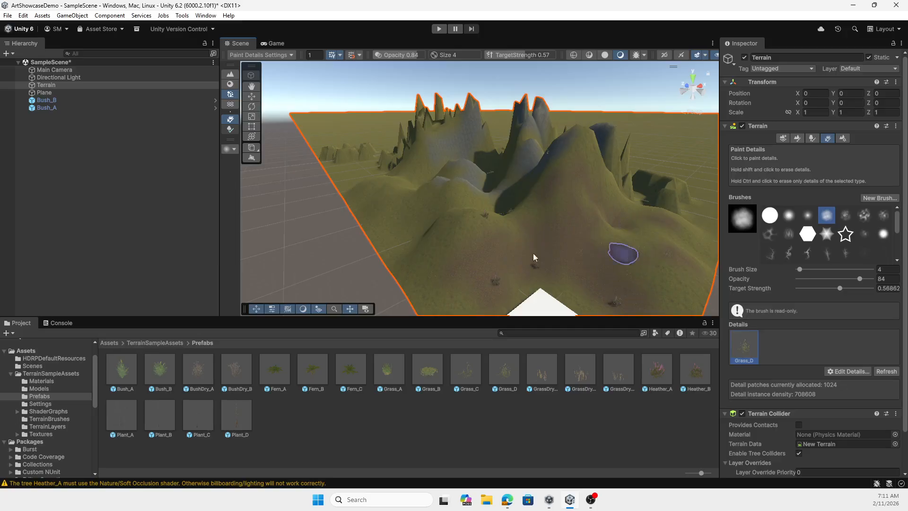
# Paint more Grass_D details on the dark slope beside the pink heather and on the green hill, and check them in the Game view
pyautogui.scroll(5, 533, 257)
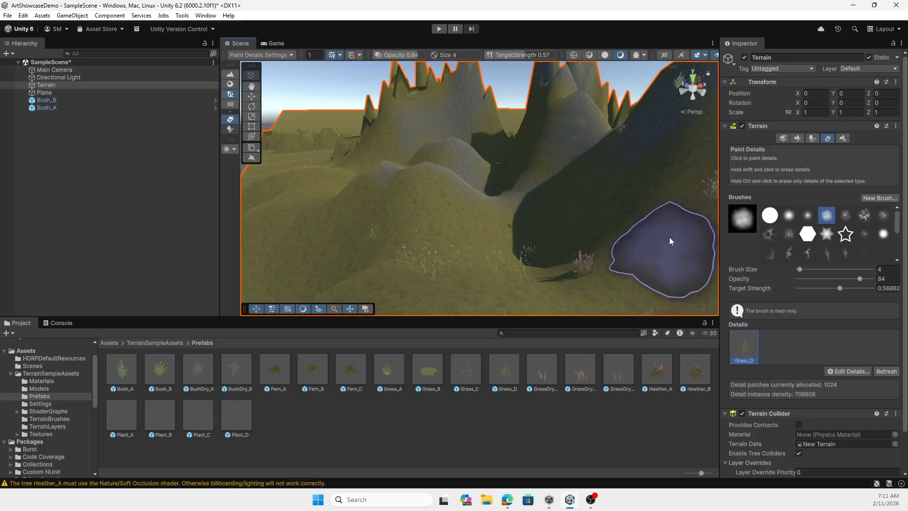
pyautogui.moveTo(669, 238); pyautogui.dragTo(630, 194)
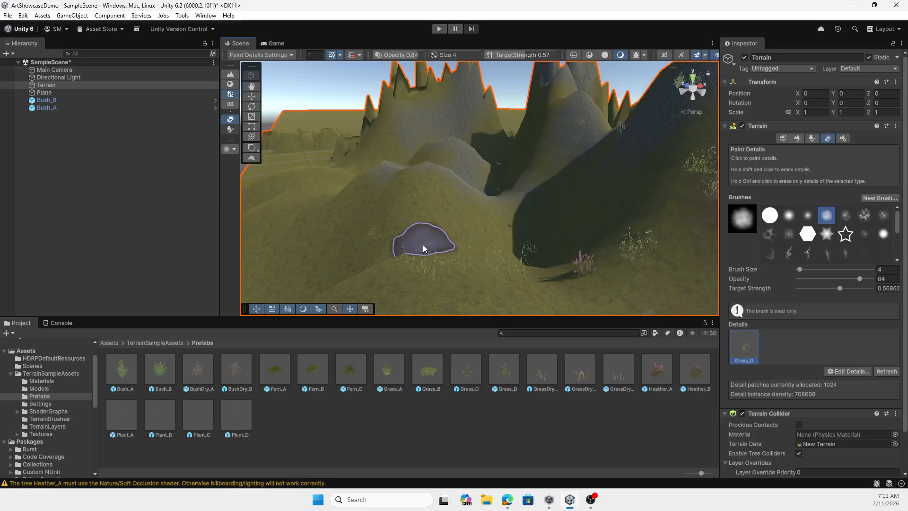
pyautogui.click(422, 245)
pyautogui.click(279, 44)
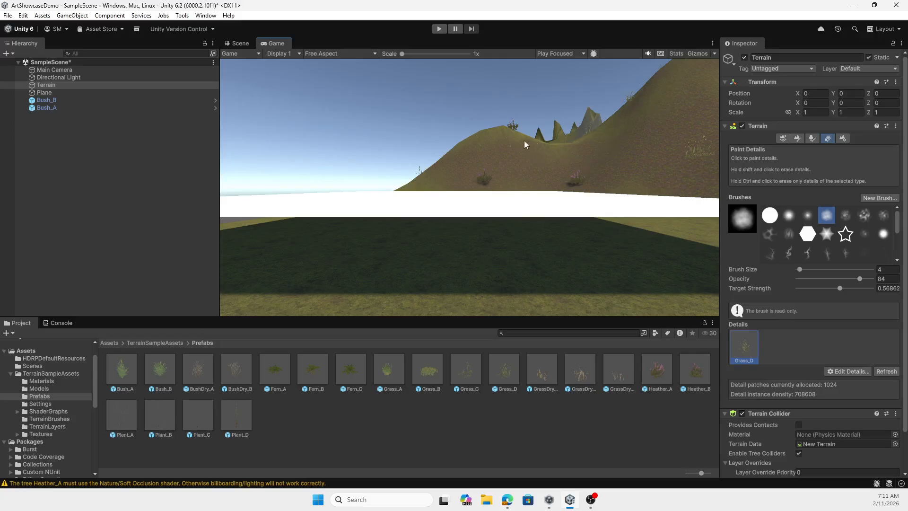
# Reduce the Main Camera's field of view to about 49 in the Scene view and check the framing in the Game view
pyautogui.click(240, 43)
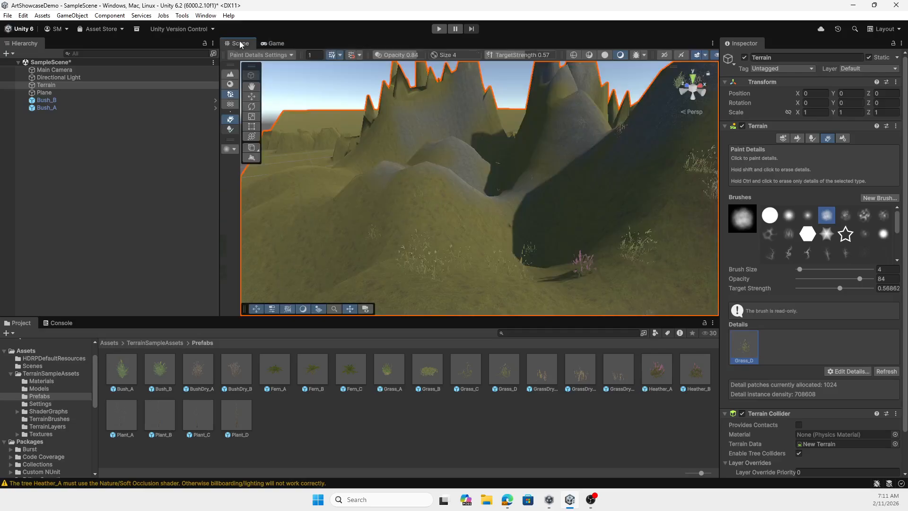
pyautogui.click(56, 70)
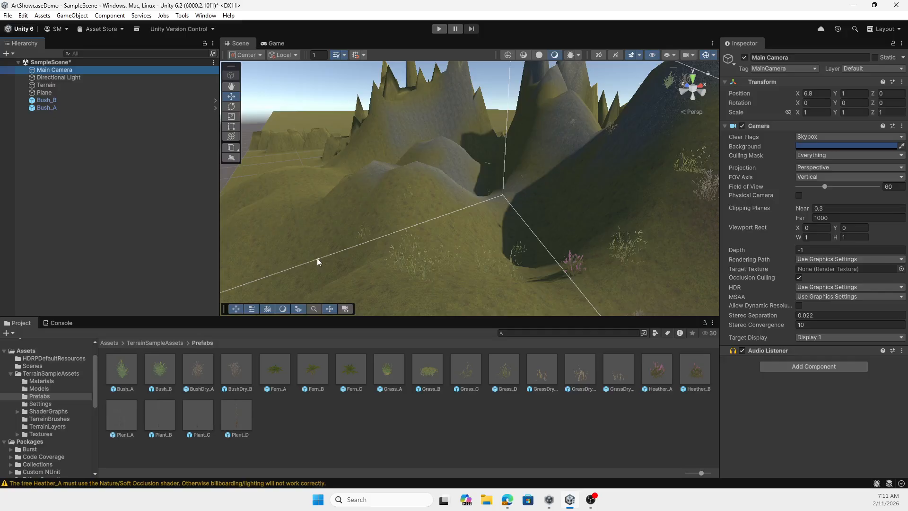
pyautogui.moveTo(318, 258); pyautogui.dragTo(251, 173)
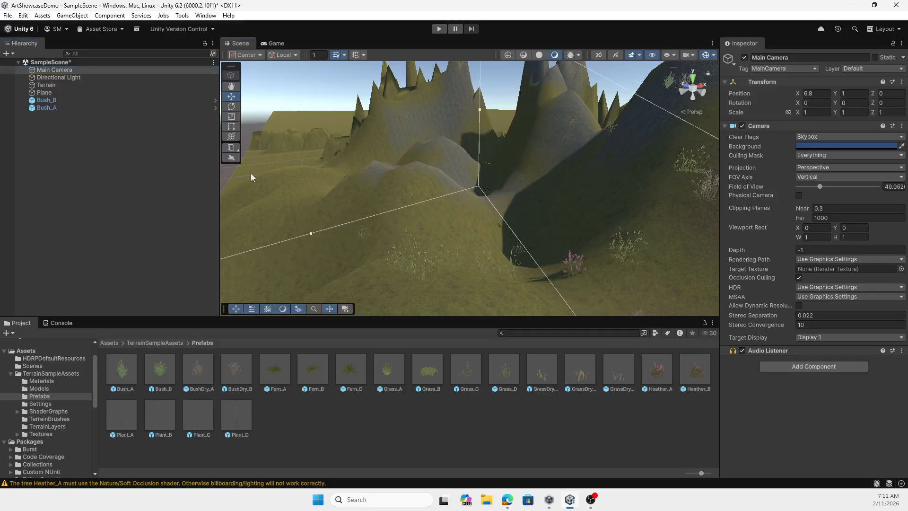
pyautogui.click(286, 43)
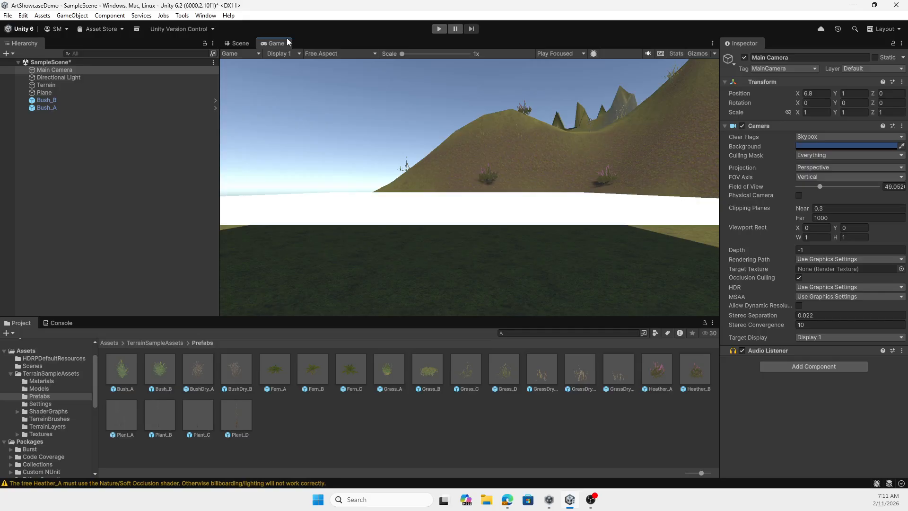
pyautogui.click(233, 43)
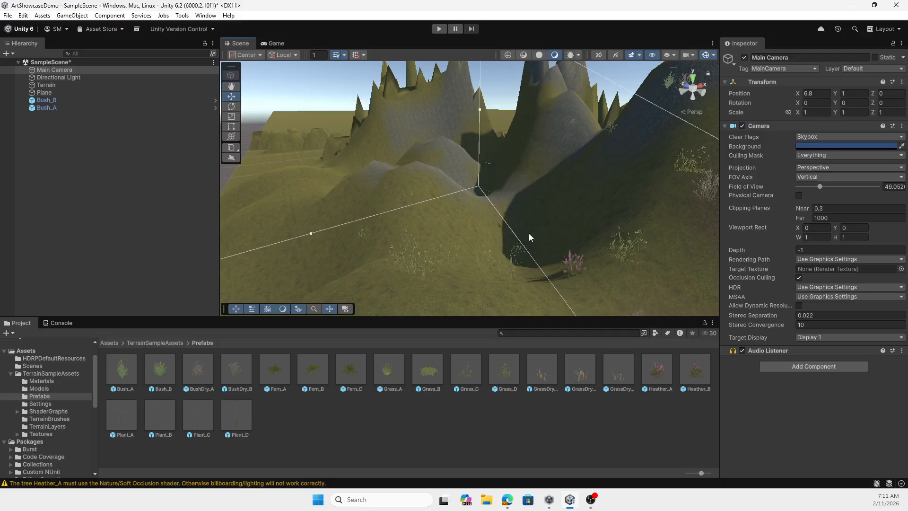
pyautogui.click(279, 43)
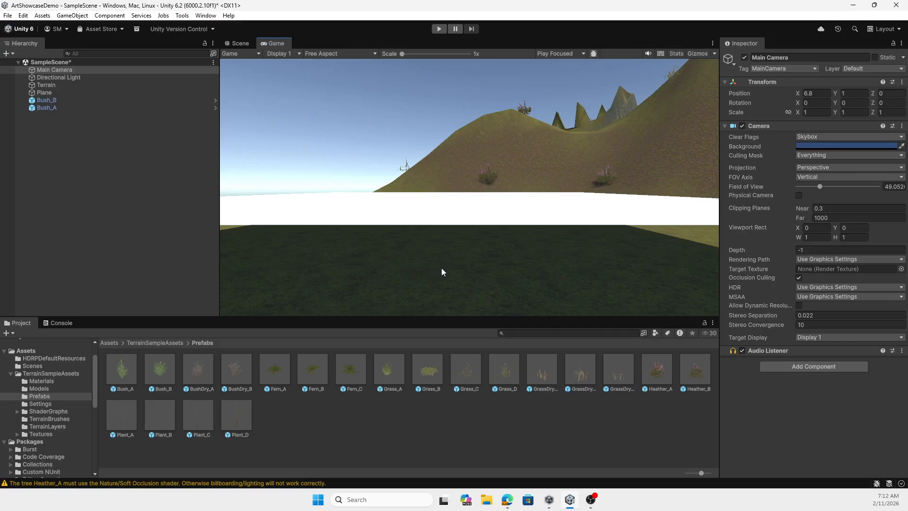
# Inspect the finished terrain in the Scene view, examining the hills, the valley and the placed vegetation from several angles
pyautogui.click(240, 43)
pyautogui.scroll(-6, 322, 180)
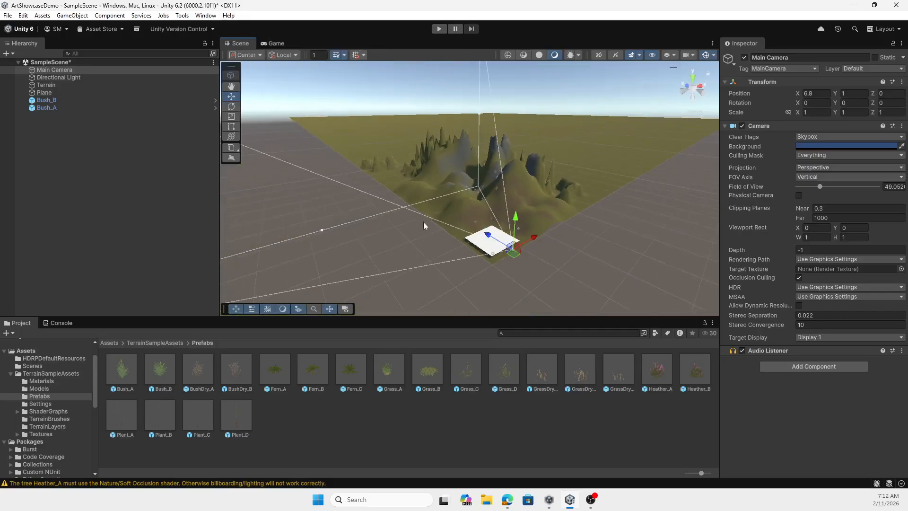
pyautogui.scroll(7, 432, 251)
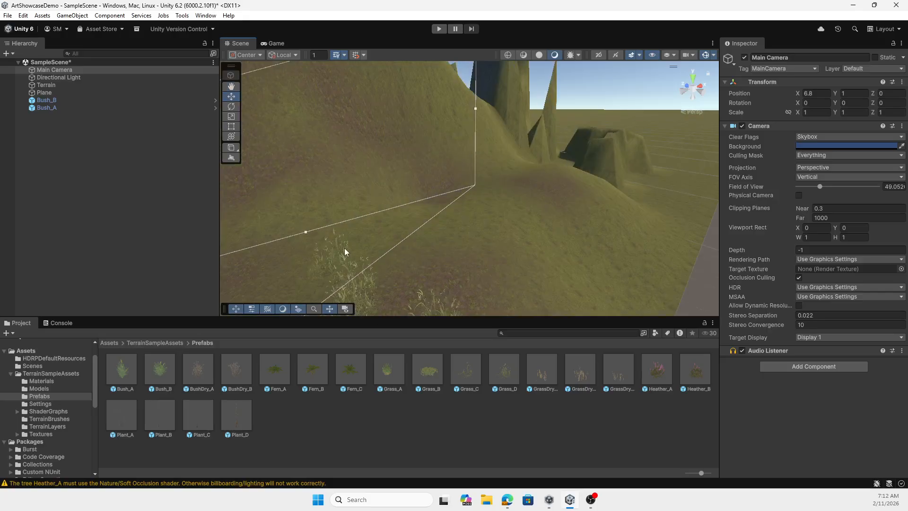
pyautogui.scroll(-4, 344, 250)
pyautogui.moveTo(371, 245)
pyautogui.mouseDown(button='middle')
pyautogui.moveTo(391, 242)
pyautogui.moveTo(373, 243)
pyautogui.mouseUp(button='middle')
pyautogui.scroll(5, 404, 254)
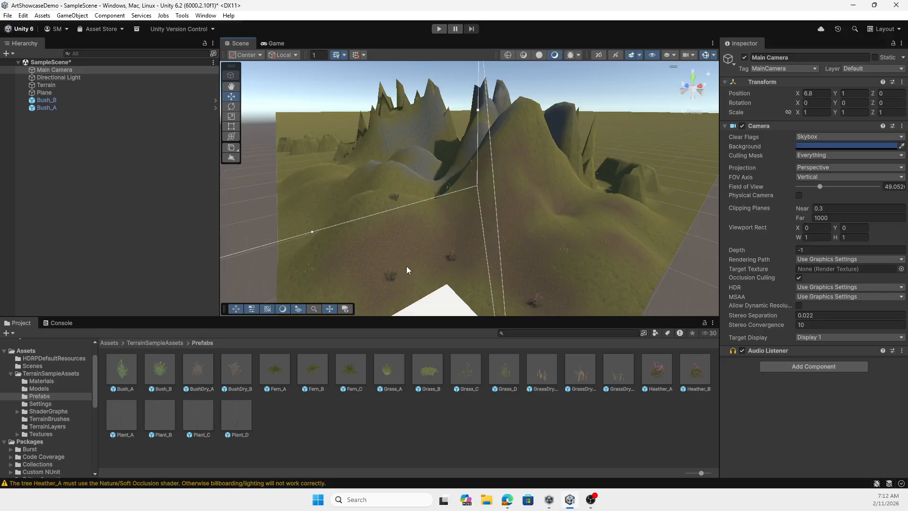
pyautogui.scroll(-3, 407, 266)
pyautogui.scroll(3, 408, 267)
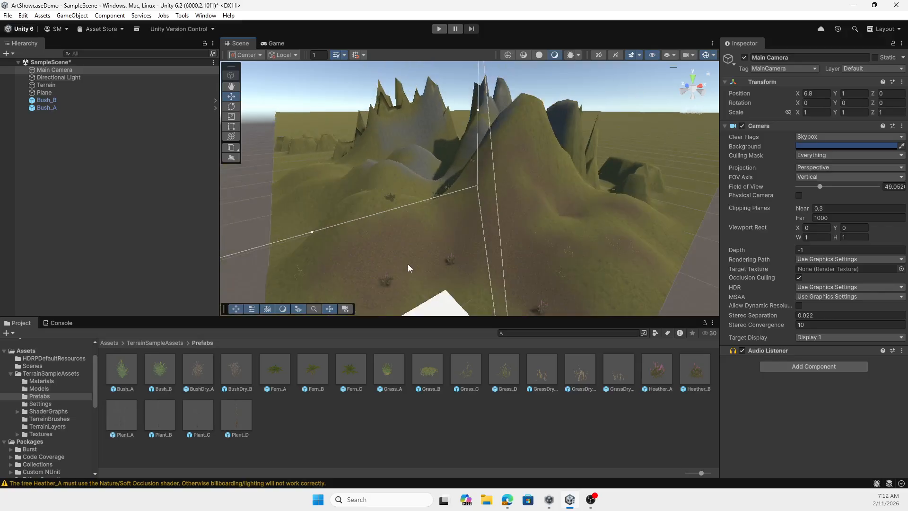
pyautogui.moveTo(413, 268); pyautogui.dragTo(439, 231, button='right')
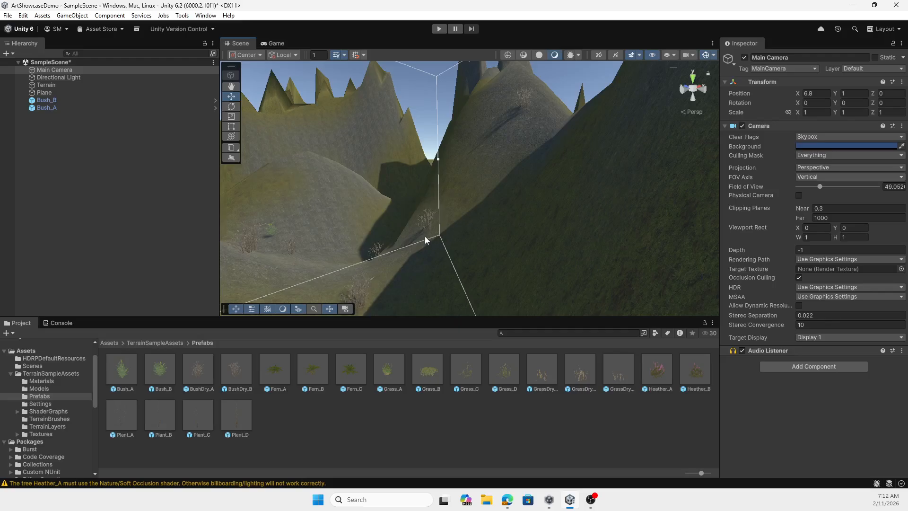
pyautogui.moveTo(447, 229); pyautogui.dragTo(293, 229, button='right')
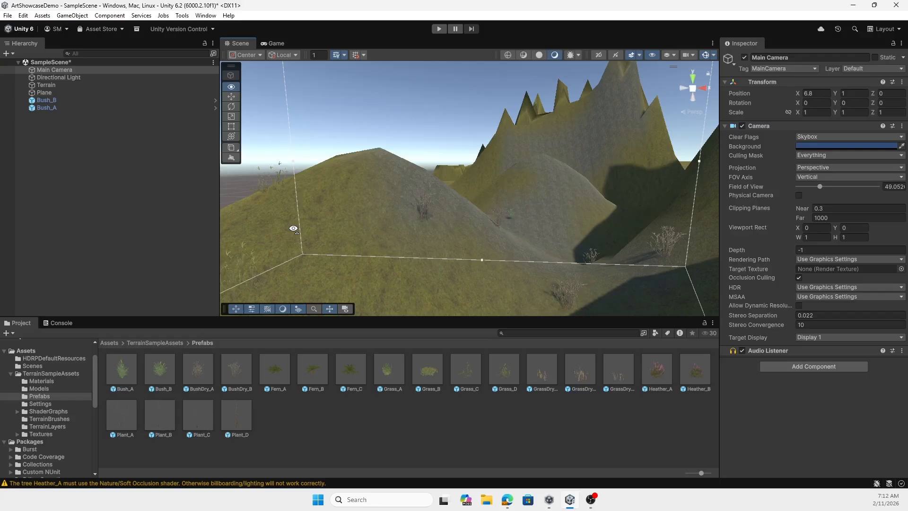
pyautogui.moveTo(293, 229); pyautogui.dragTo(346, 230, button='right')
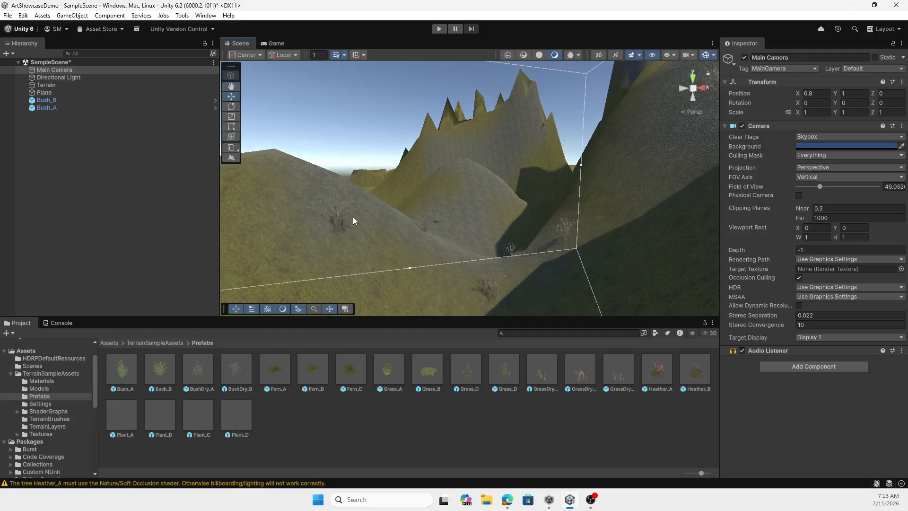